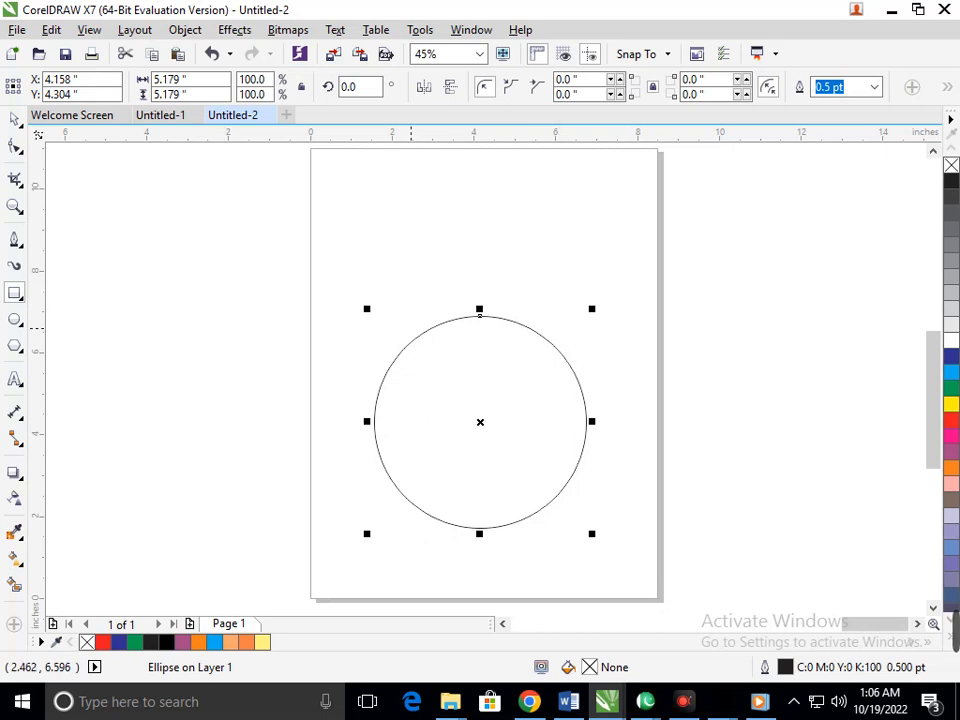
# Step: Undo the last circle and draw a square about 6.14 in wide in the lower part of the page
pyautogui.hotkey('ctrl', 'z')
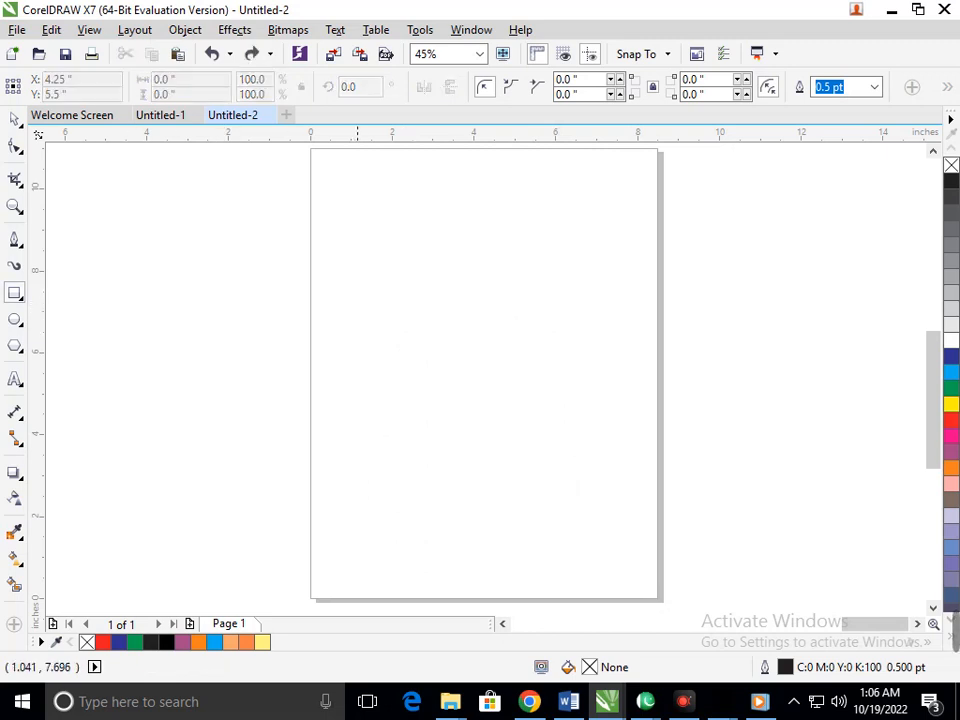
pyautogui.moveTo(354, 295); pyautogui.dragTo(605, 546)
# Step: Draw a circle about 2.54 in in diameter and place it over the square's upper-right corner
pyautogui.click(14, 318)
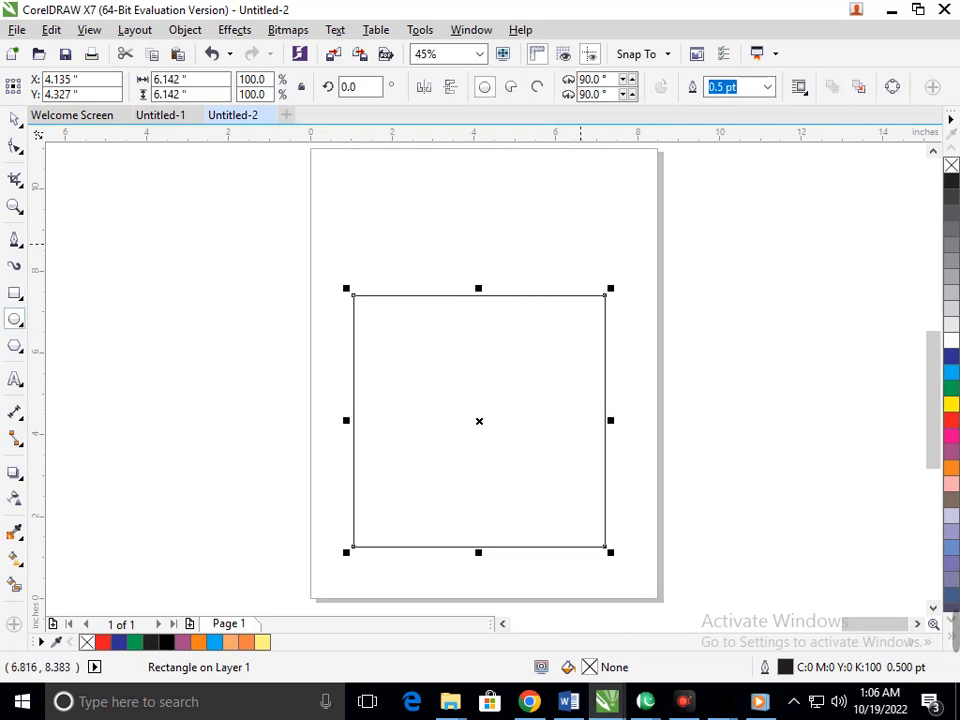
pyautogui.moveTo(536, 255); pyautogui.dragTo(637, 314)
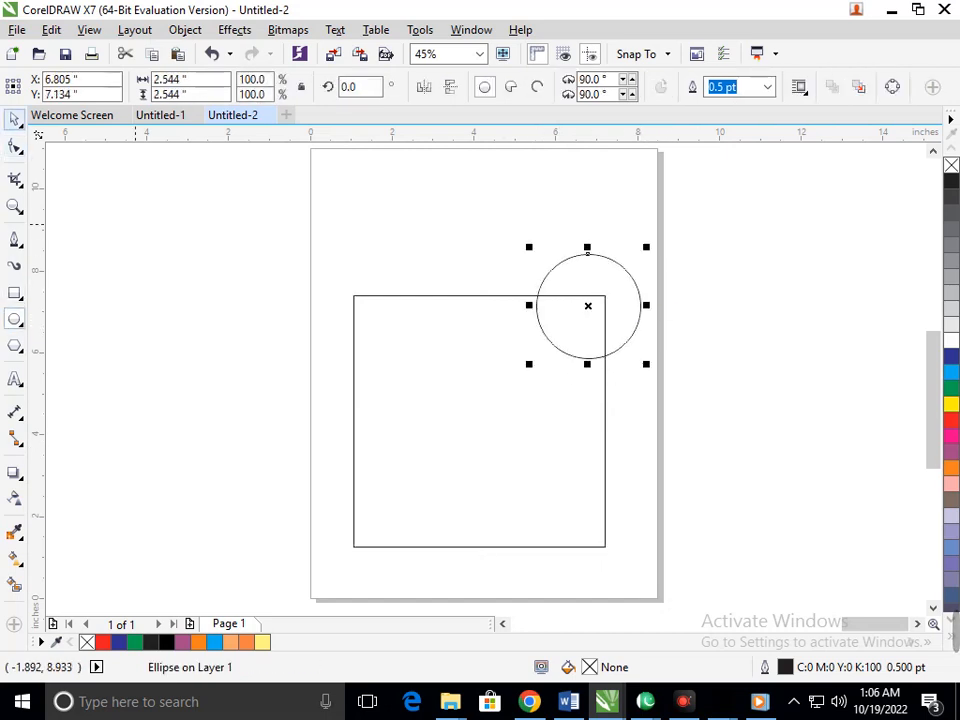
pyautogui.moveTo(605, 264); pyautogui.dragTo(615, 263)
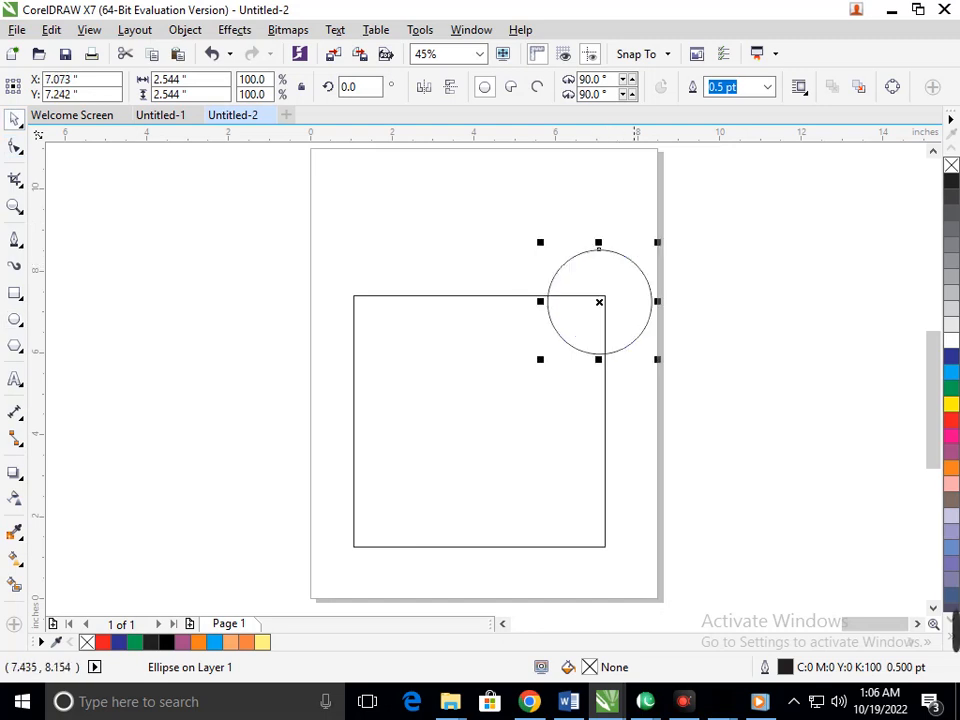
# Step: Select both the square and the circle and create a shape from their intersection
pyautogui.click(632, 277)
pyautogui.click(674, 414)
pyautogui.moveTo(236, 202); pyautogui.dragTo(744, 583)
pyautogui.click(570, 87)
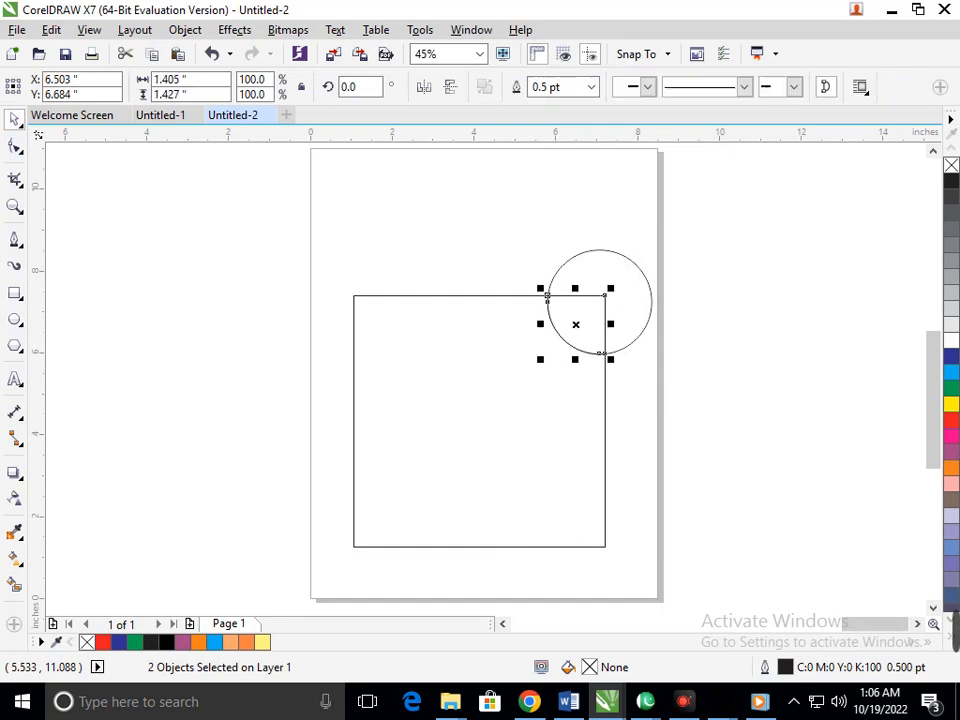
# Step: Delete the original square and circle, keeping only the quarter-round piece
pyautogui.click(696, 391)
pyautogui.moveTo(628, 287); pyautogui.dragTo(811, 307)
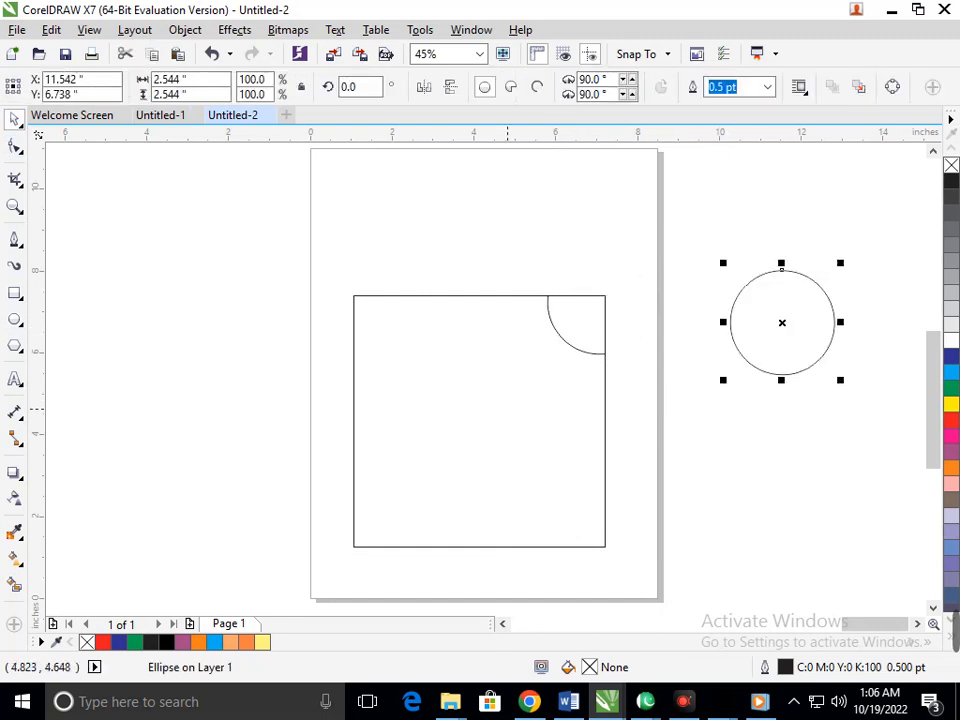
pyautogui.moveTo(508, 409); pyautogui.dragTo(320, 442)
pyautogui.press('Delete')
pyautogui.click(809, 328)
pyautogui.press('Delete')
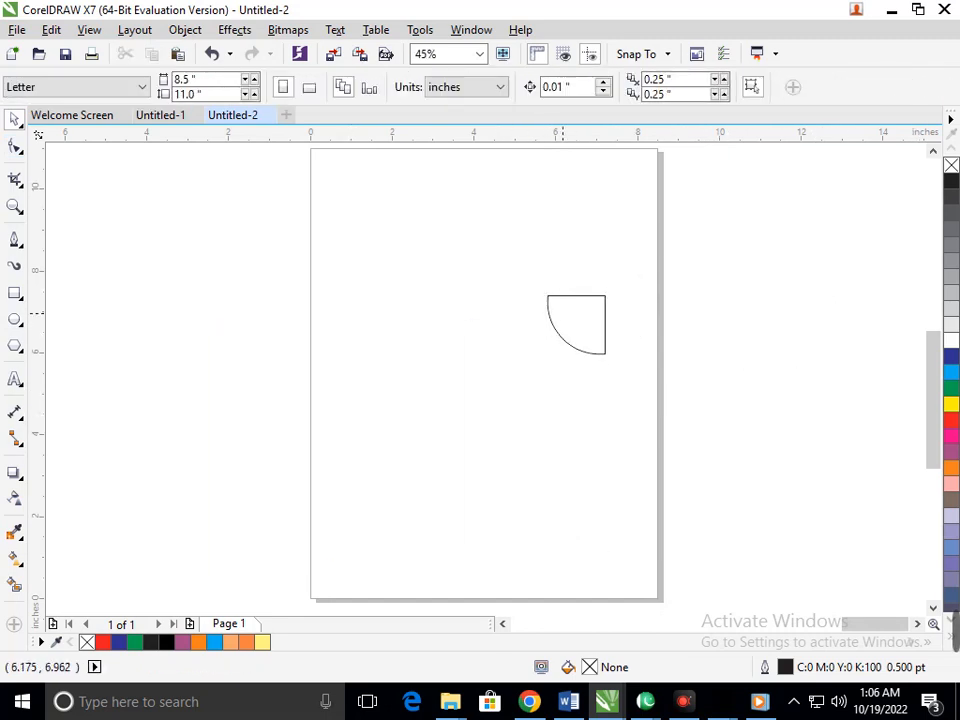
# Step: Move the quarter-round piece toward the left side of the page and pull its square corner outward into a long point
pyautogui.moveTo(563, 313); pyautogui.dragTo(384, 396)
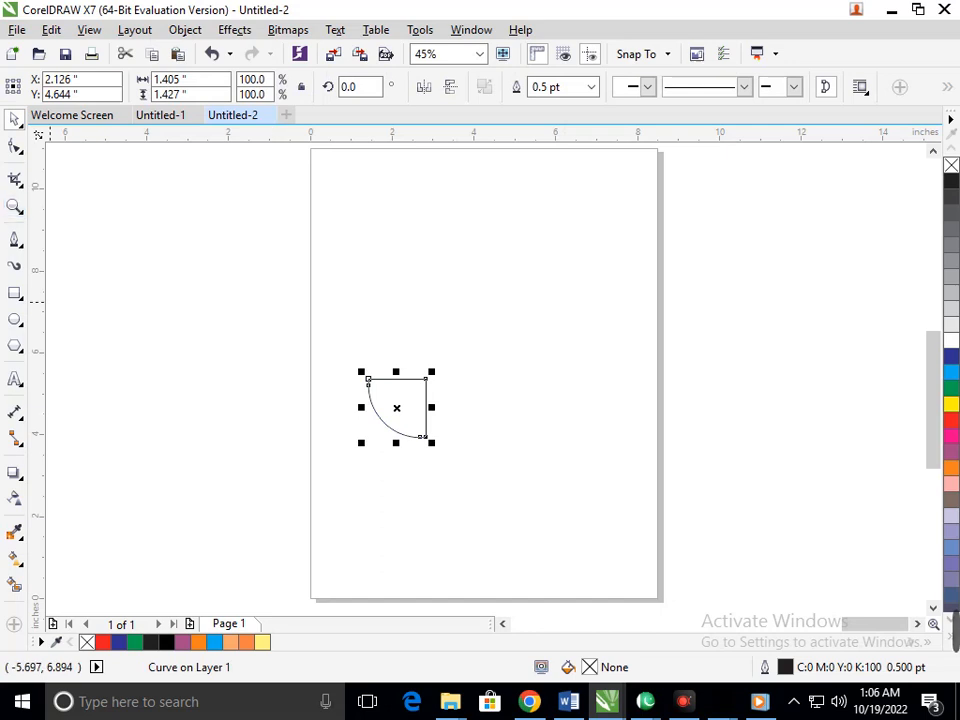
pyautogui.click(15, 146)
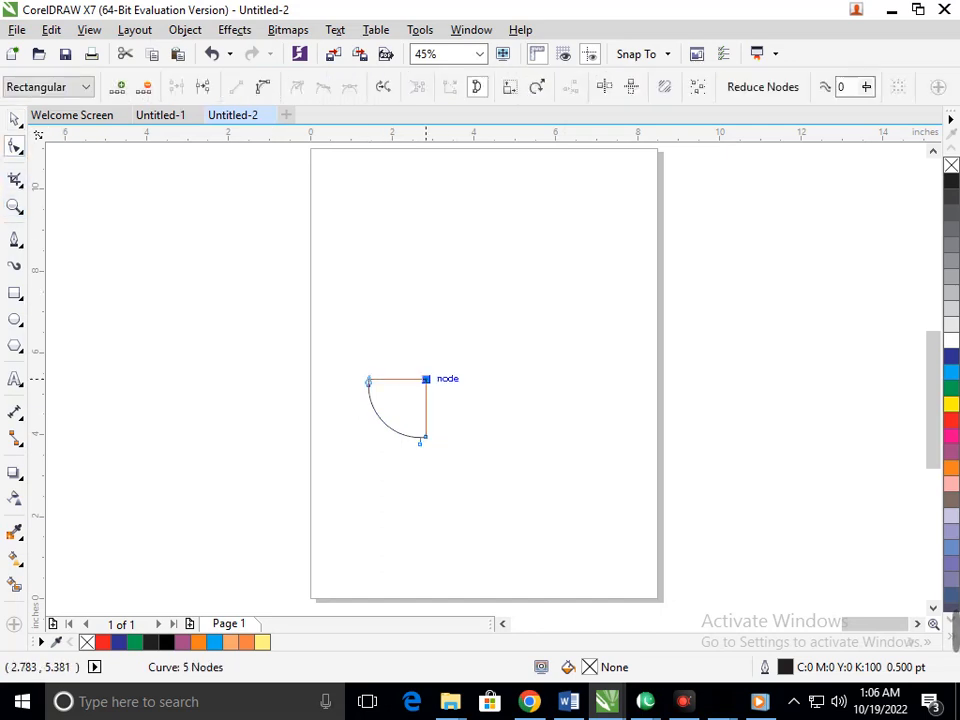
pyautogui.moveTo(426, 378); pyautogui.dragTo(497, 317)
# Step: Rotate the petal by about 51.4° so its tip points upward, and place it in the upper half of the page
pyautogui.press('space')
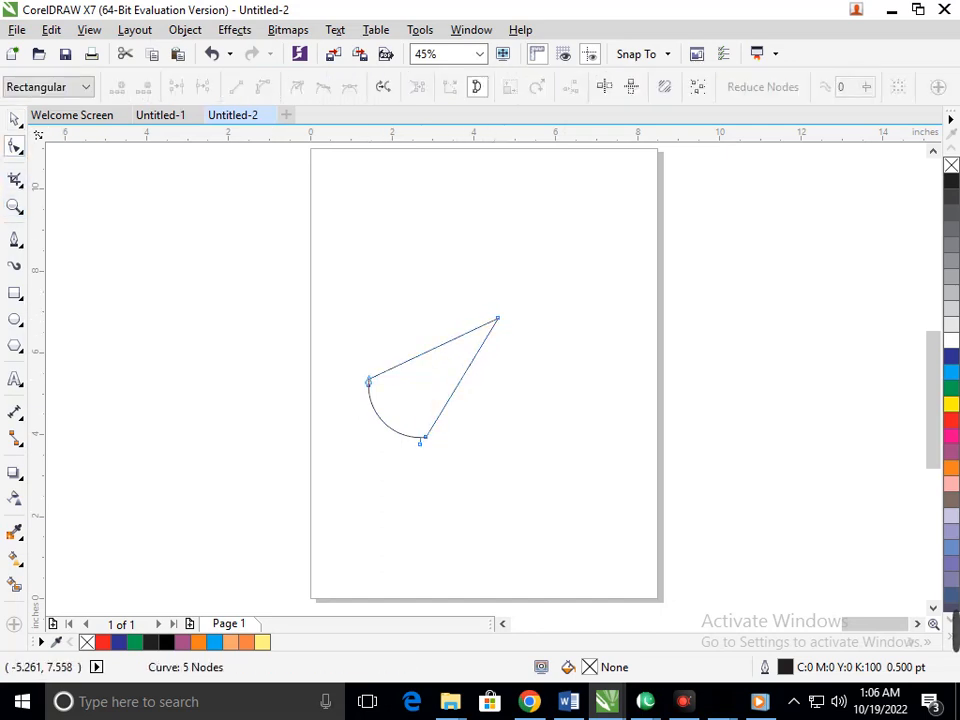
pyautogui.click(366, 381)
pyautogui.moveTo(363, 448); pyautogui.dragTo(440, 467)
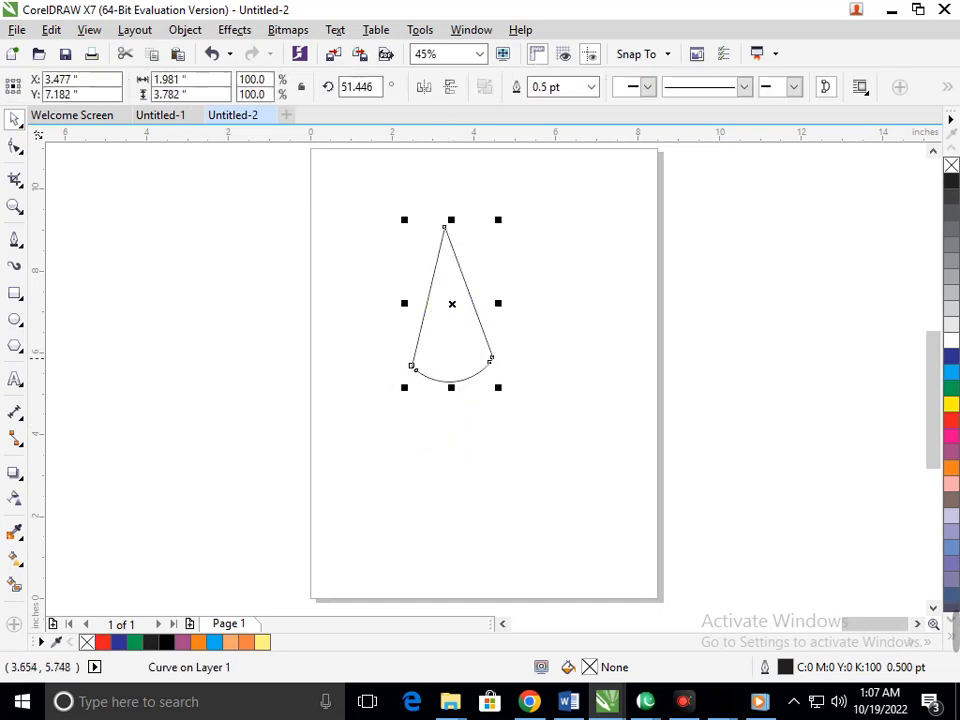
# Step: Shorten the petal by lowering its tip node, and fine-tune the tip's position to give a height of about 3.16 in
pyautogui.click(14, 146)
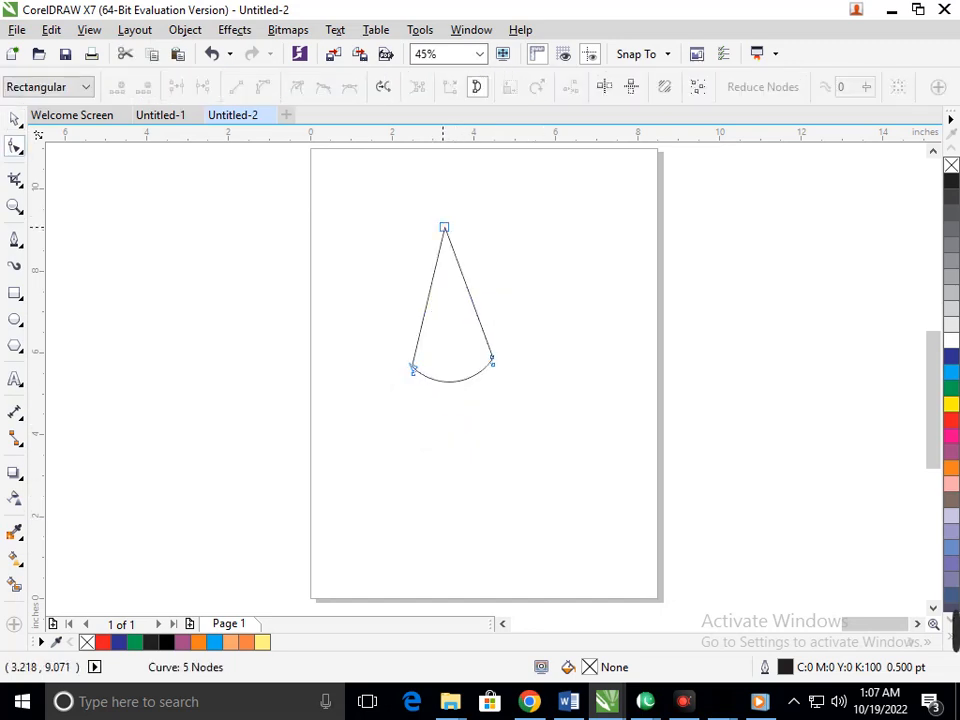
pyautogui.click(444, 227)
pyautogui.moveTo(444, 227); pyautogui.dragTo(448, 256)
pyautogui.click(499, 441)
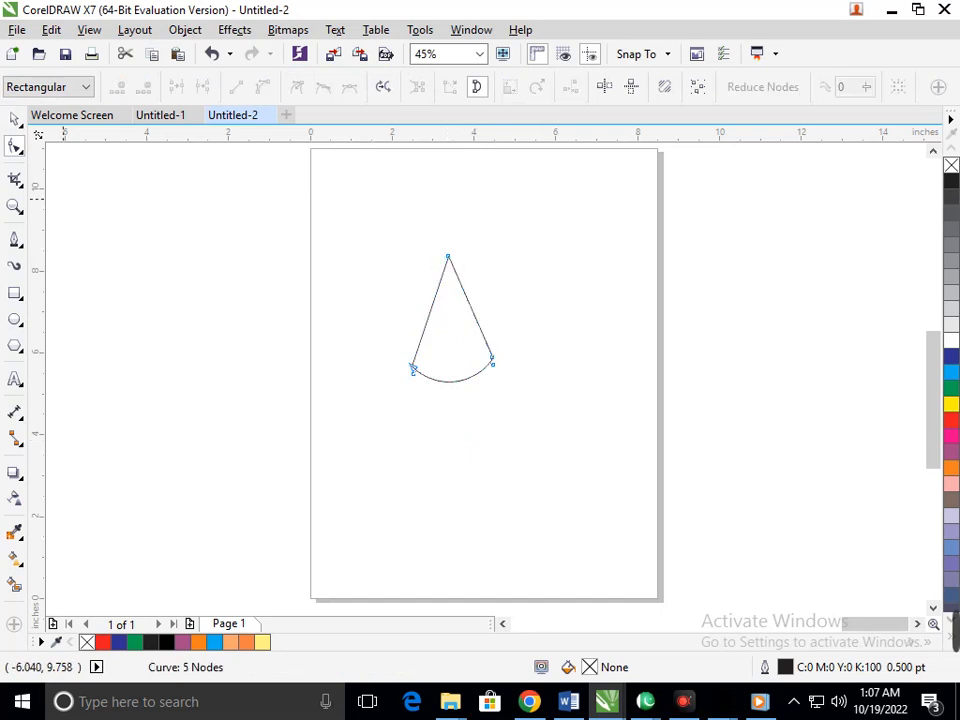
pyautogui.moveTo(508, 293); pyautogui.dragTo(508, 293)
pyautogui.press('Left')
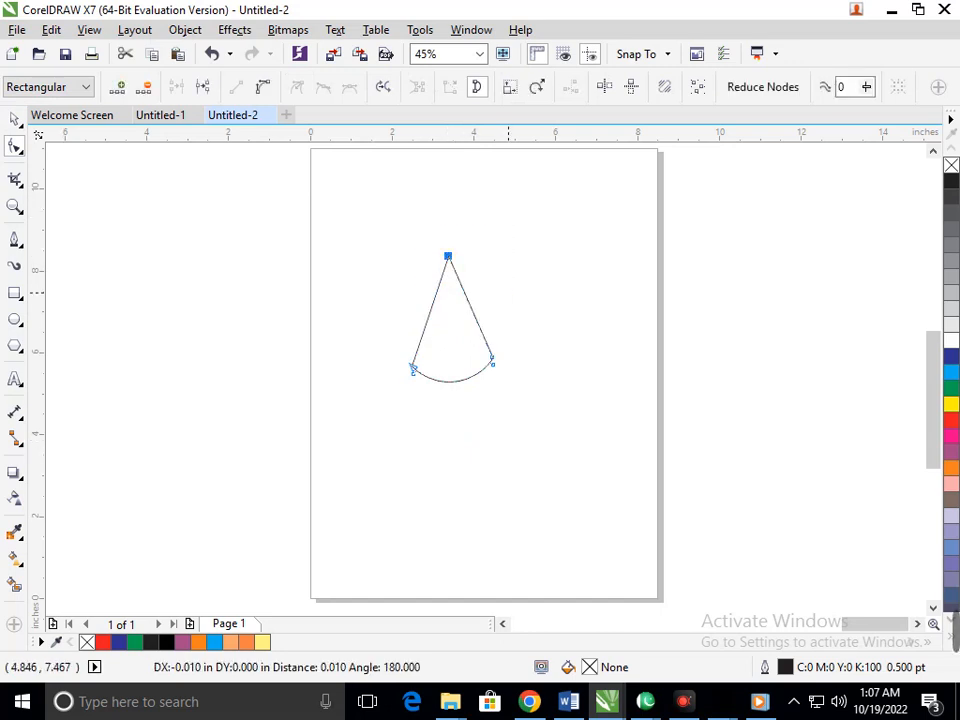
pyautogui.press('Left')
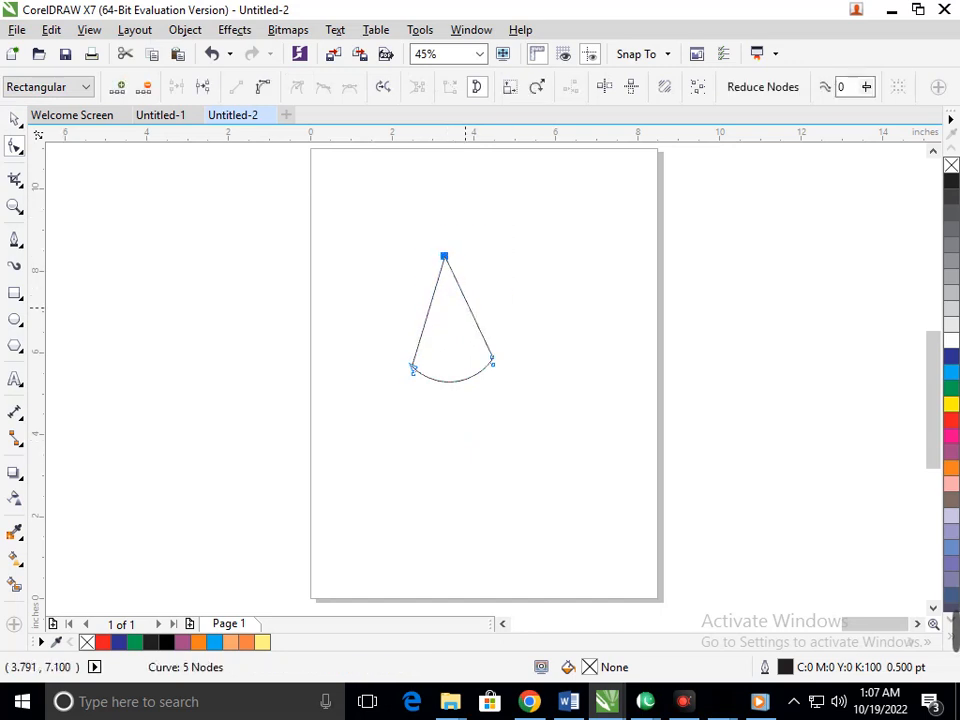
pyautogui.press('Up')
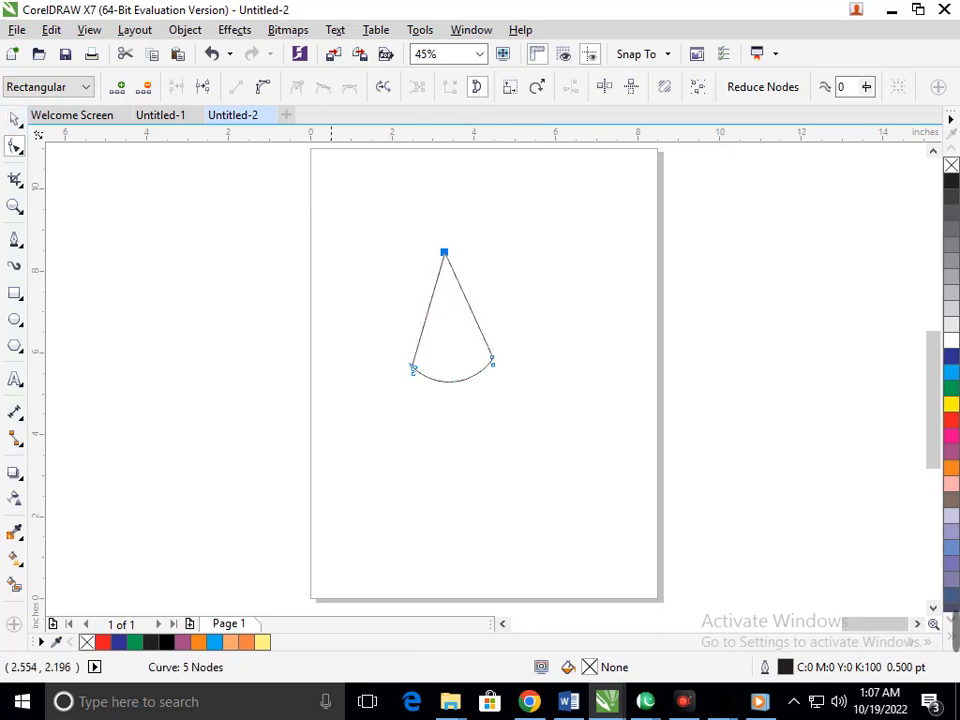
pyautogui.click(14, 119)
pyautogui.click(447, 500)
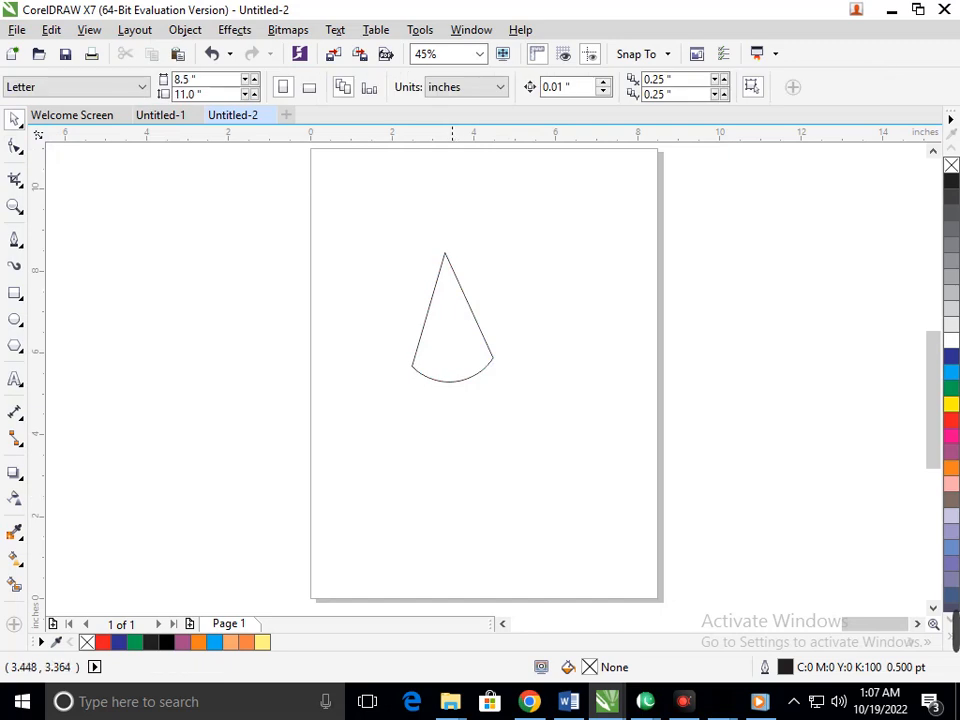
# Step: Skew the petal to the right as a copy that shares the same tip
pyautogui.click(449, 350)
pyautogui.click(450, 382)
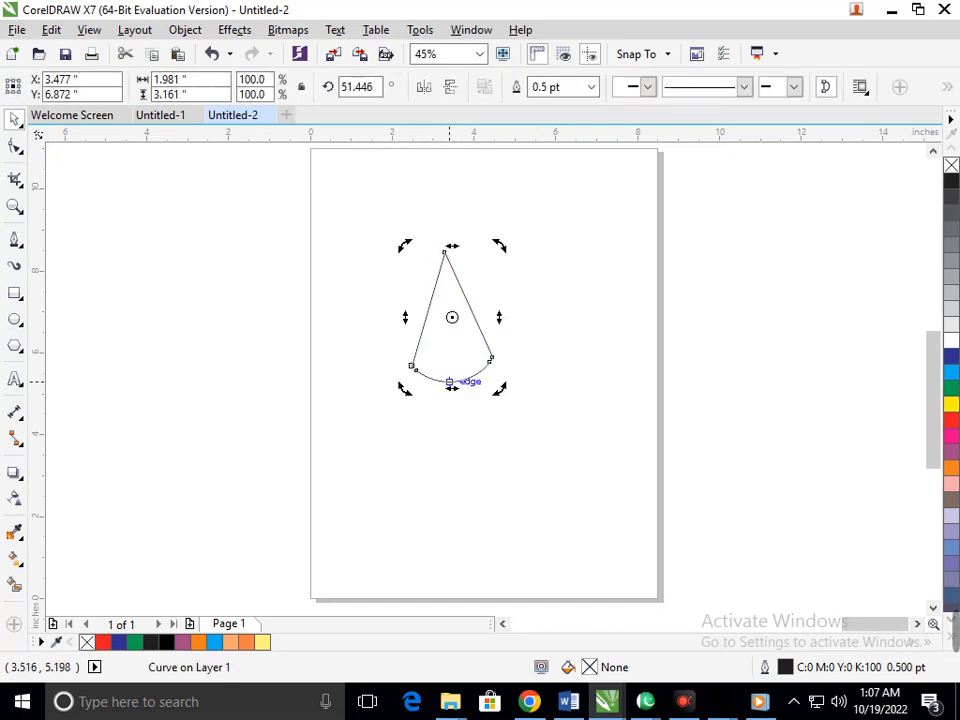
pyautogui.moveTo(450, 382); pyautogui.dragTo(562, 353)
# Step: Skew the center petal to the left as a copy, completing a fan of three petals
pyautogui.click(452, 358)
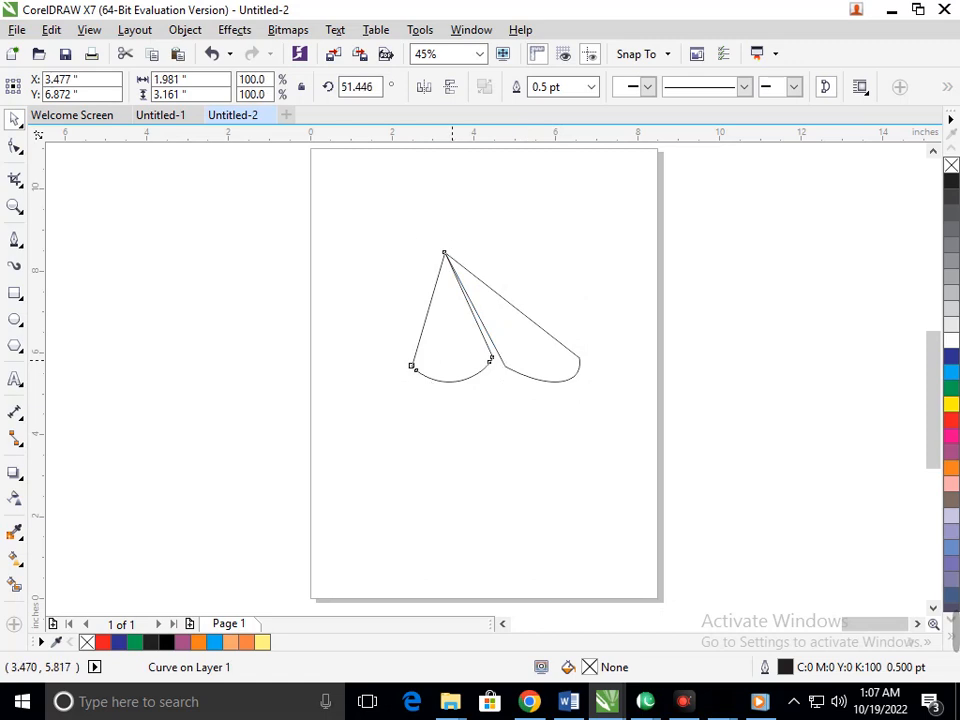
pyautogui.click(452, 358)
pyautogui.moveTo(450, 382); pyautogui.dragTo(341, 392)
pyautogui.click(436, 459)
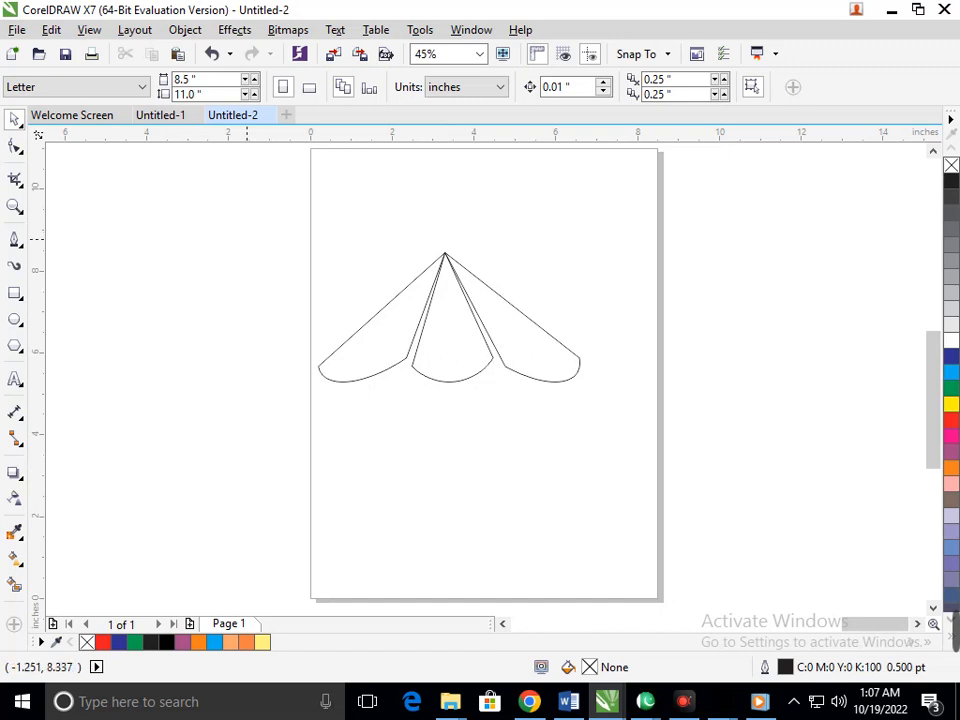
# Step: Move the three petals toward the right half of the page and rotate them 90° counterclockwise so their shared tip points left
pyautogui.moveTo(241, 230); pyautogui.dragTo(658, 471)
pyautogui.moveTo(505, 366); pyautogui.dragTo(577, 393)
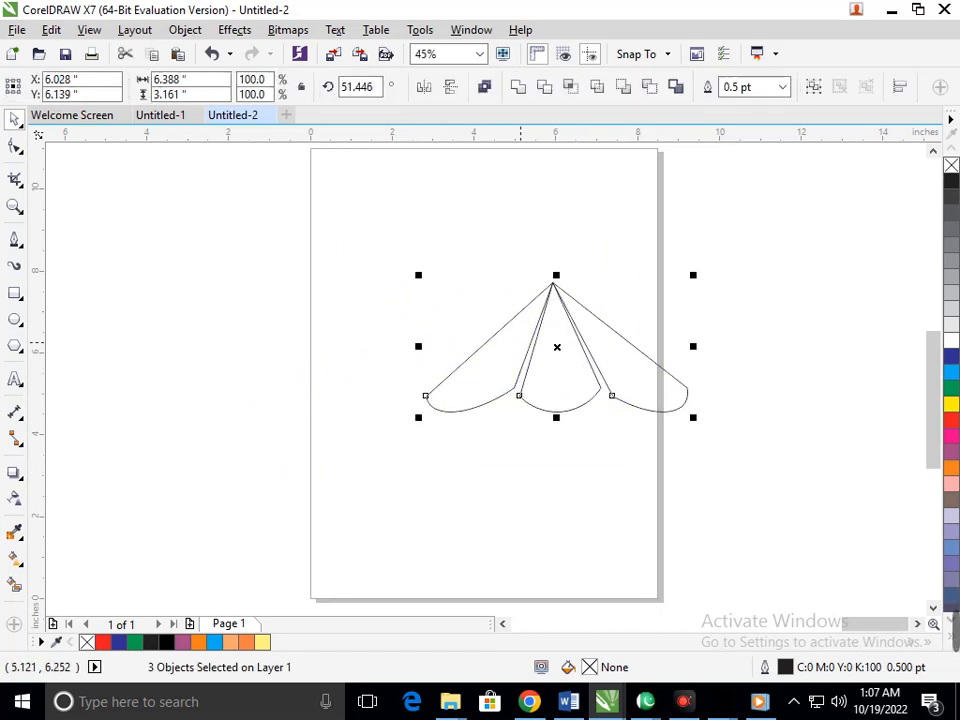
pyautogui.click(515, 356)
pyautogui.moveTo(424, 433); pyautogui.dragTo(614, 458)
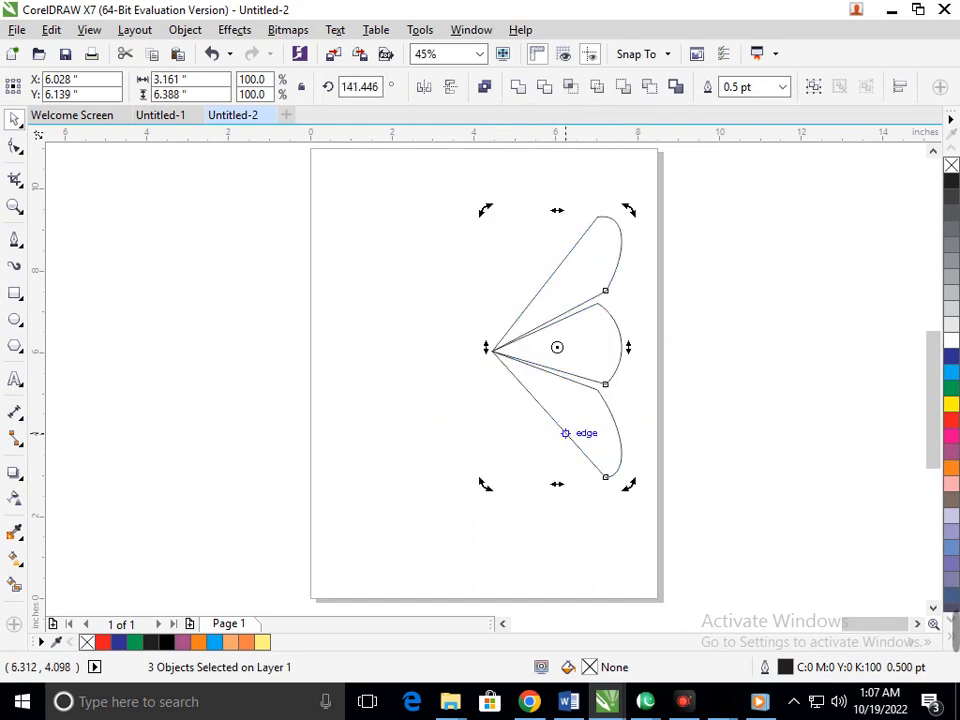
# Step: Duplicate the three-petal wing to the left and mirror the copy horizontally
pyautogui.moveTo(562, 390); pyautogui.dragTo(440, 390)
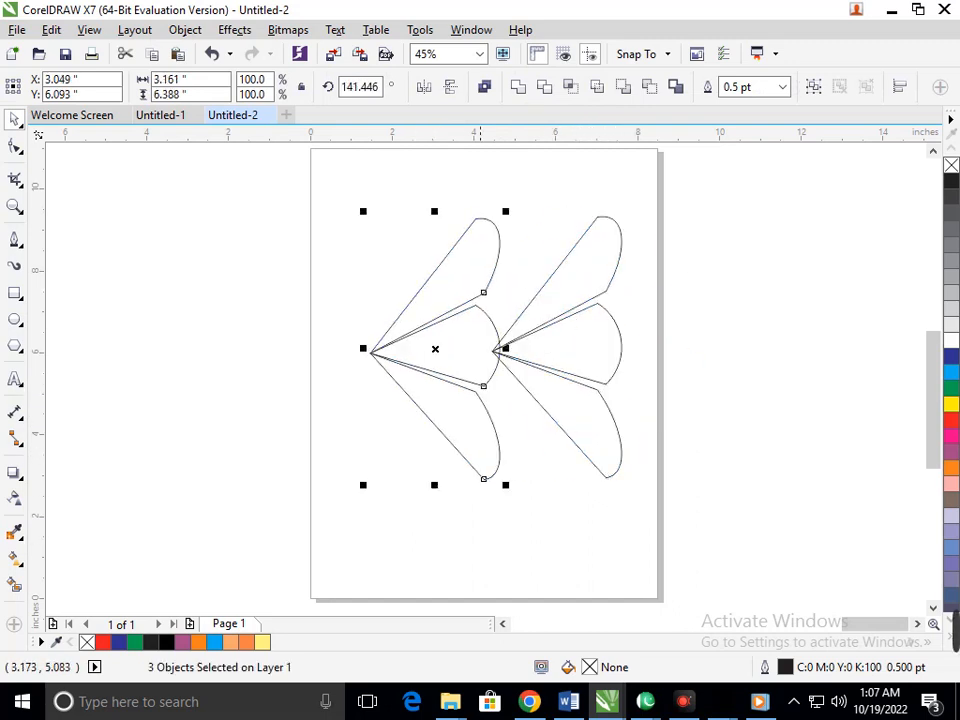
pyautogui.click(451, 87)
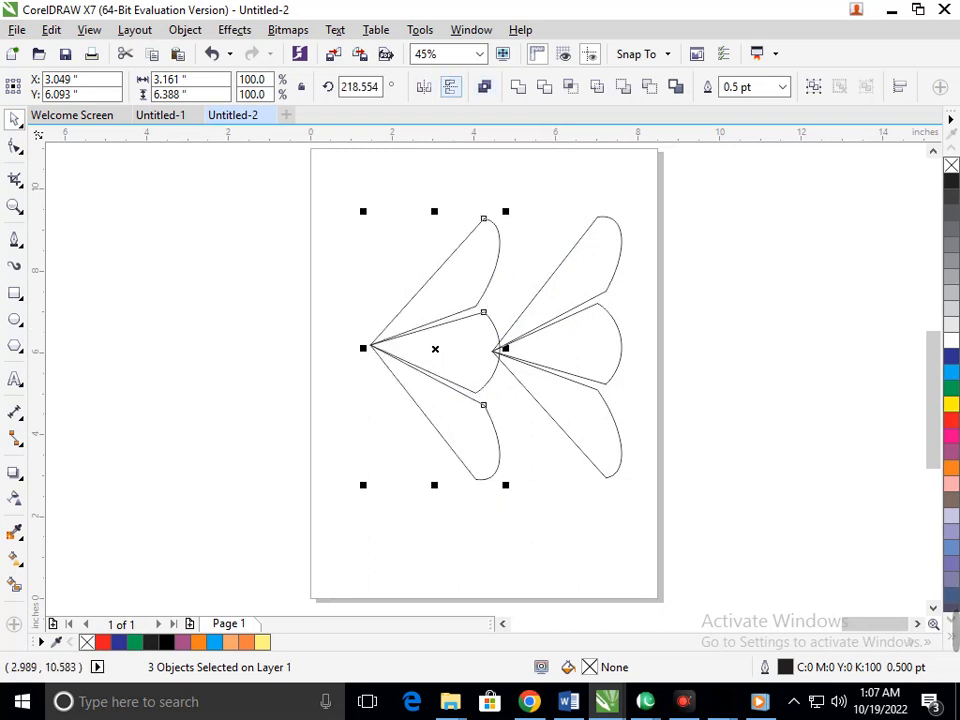
pyautogui.click(451, 87)
pyautogui.click(424, 87)
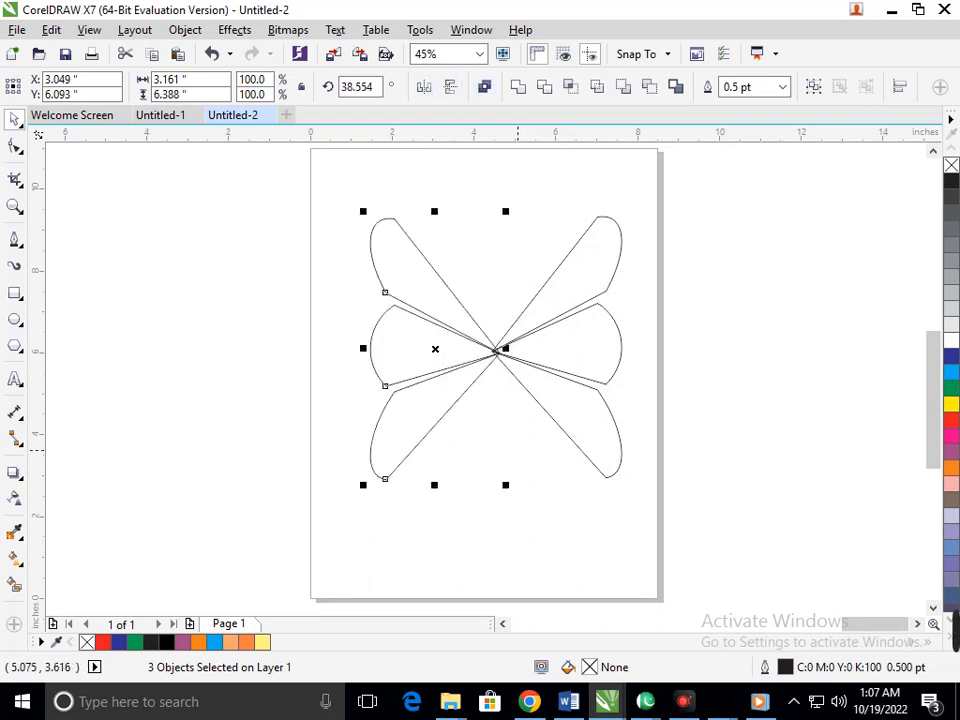
# Step: Nudge the mirrored wing left and up until its tip meets the tip of the right wing
pyautogui.press('Left')
pyautogui.press('Left')
pyautogui.press('Left')
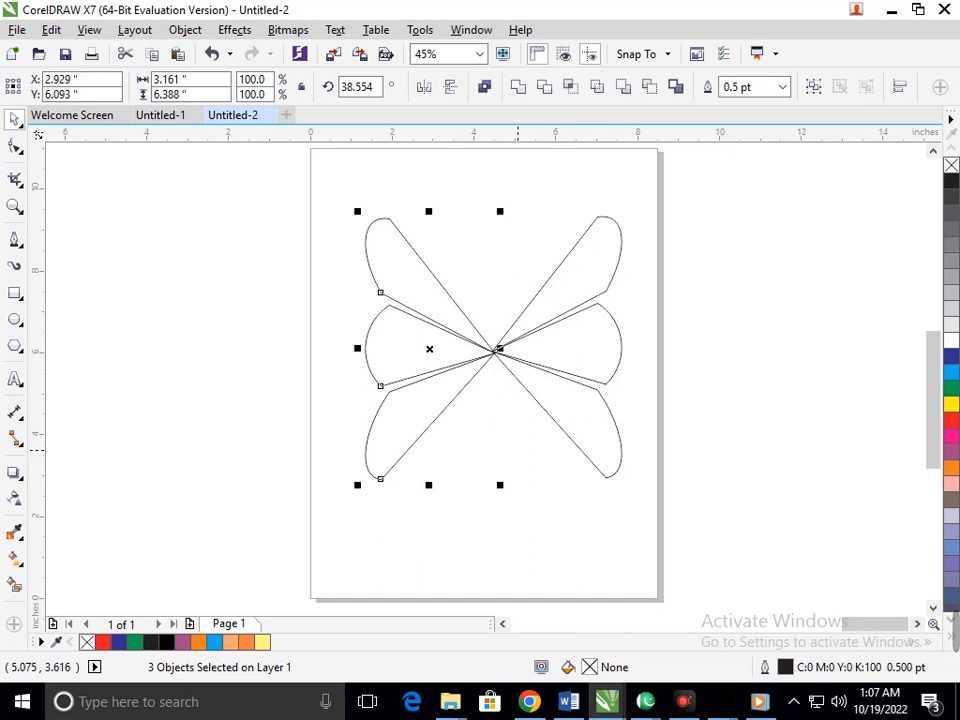
pyautogui.press('Left')
pyautogui.press('Left')
pyautogui.press('Left')
pyautogui.press('Left')
pyautogui.press('Left')
pyautogui.press('Left')
pyautogui.press('Left')
pyautogui.press('Up')
pyautogui.press('Up')
pyautogui.press('Up')
pyautogui.press('Up')
pyautogui.press('Up')
pyautogui.press('Up')
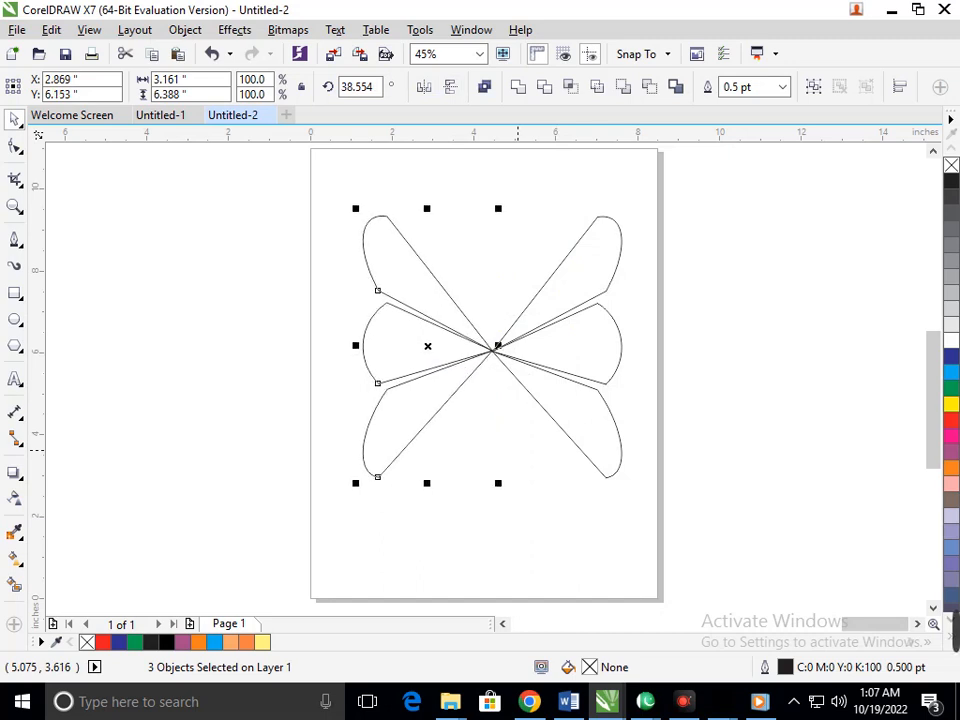
pyautogui.press('Escape')
# Step: Draw a narrow vertical ellipse as the body between the wings, about 0.78 in wide and 4.35 in high
pyautogui.press('F7')
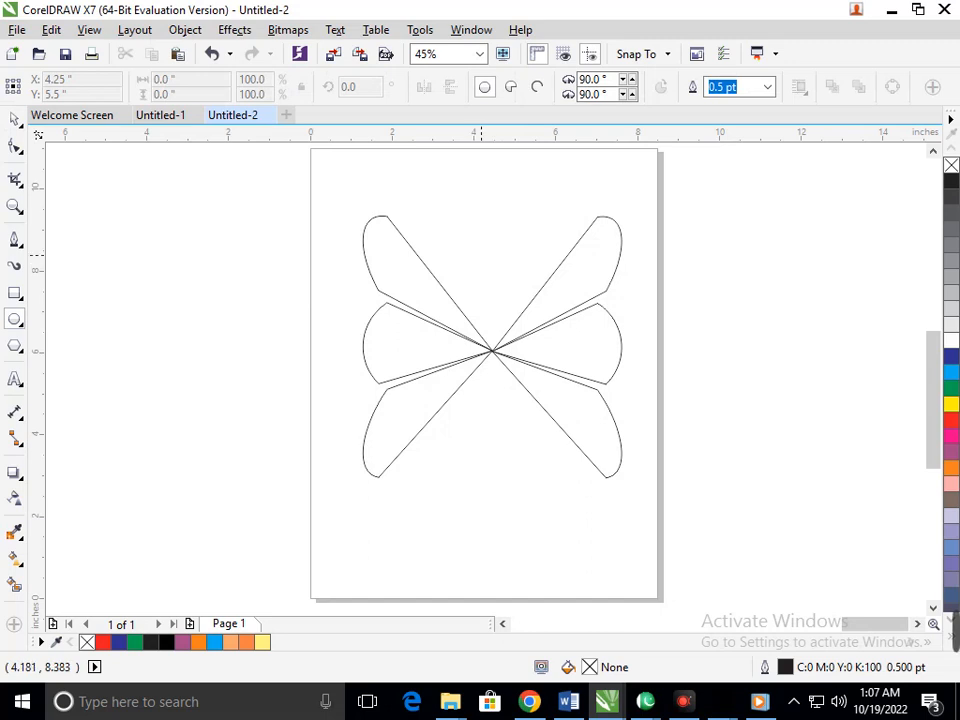
pyautogui.moveTo(477, 245); pyautogui.dragTo(509, 442)
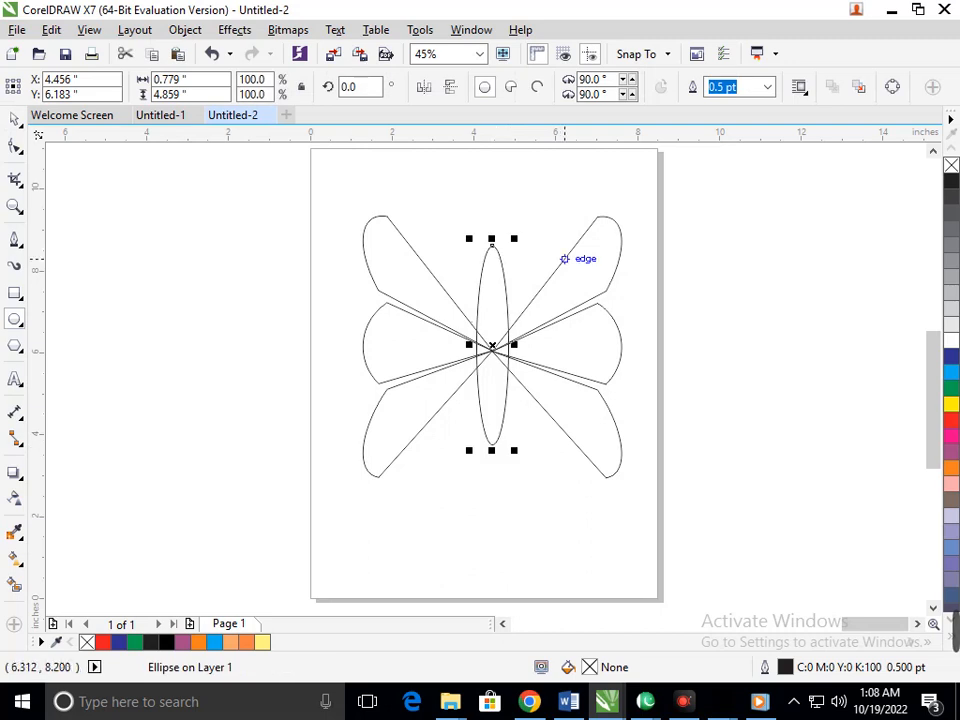
pyautogui.moveTo(491, 238); pyautogui.dragTo(491, 259)
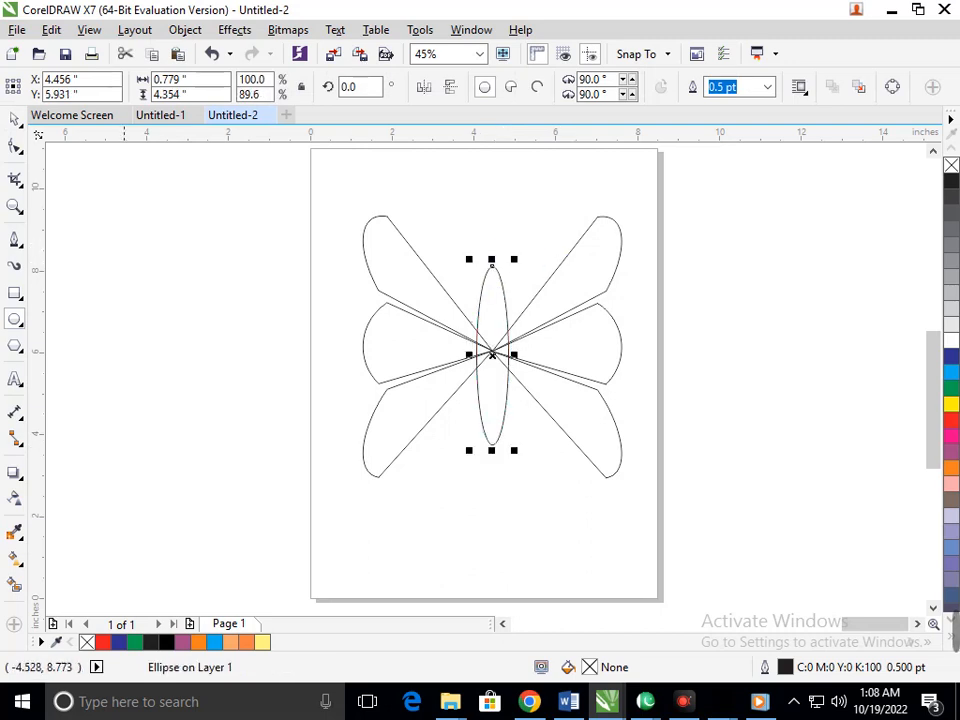
# Step: Weld all the petals and the body ellipse into one butterfly shape
pyautogui.click(15, 119)
pyautogui.moveTo(255, 199)
pyautogui.mouseDown()
pyautogui.moveTo(381, 257)
pyautogui.moveTo(680, 540)
pyautogui.mouseUp()
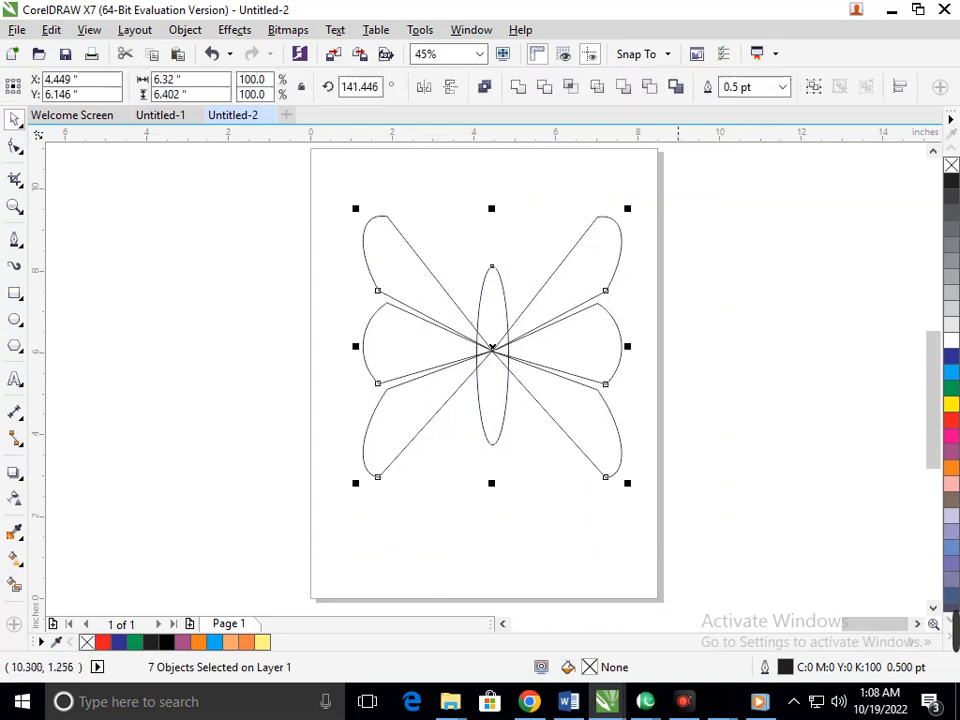
pyautogui.click(518, 87)
pyautogui.click(693, 486)
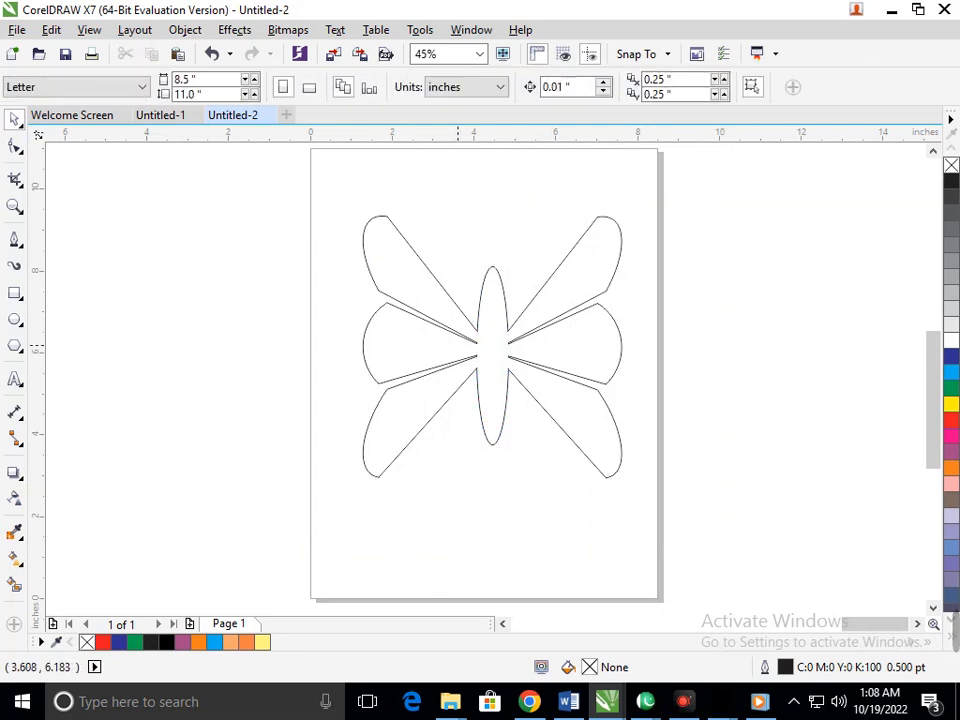
# Step: Move the butterfly over the page's right edge and bring the blue bokeh background image closer to the page
pyautogui.scroll(-1, 505, 372)
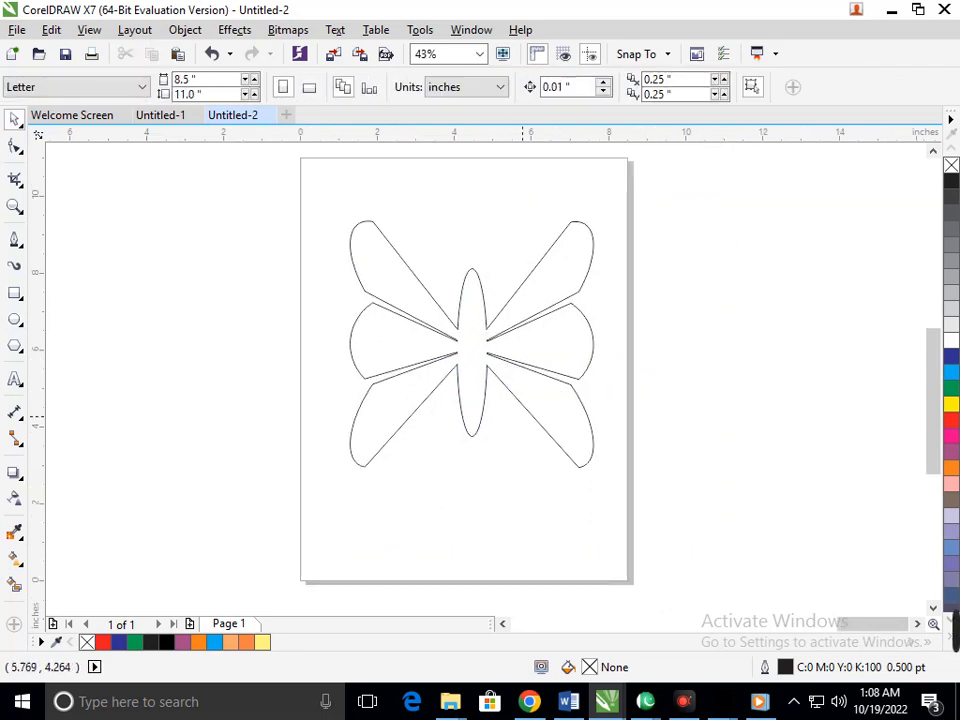
pyautogui.moveTo(527, 415); pyautogui.dragTo(694, 400)
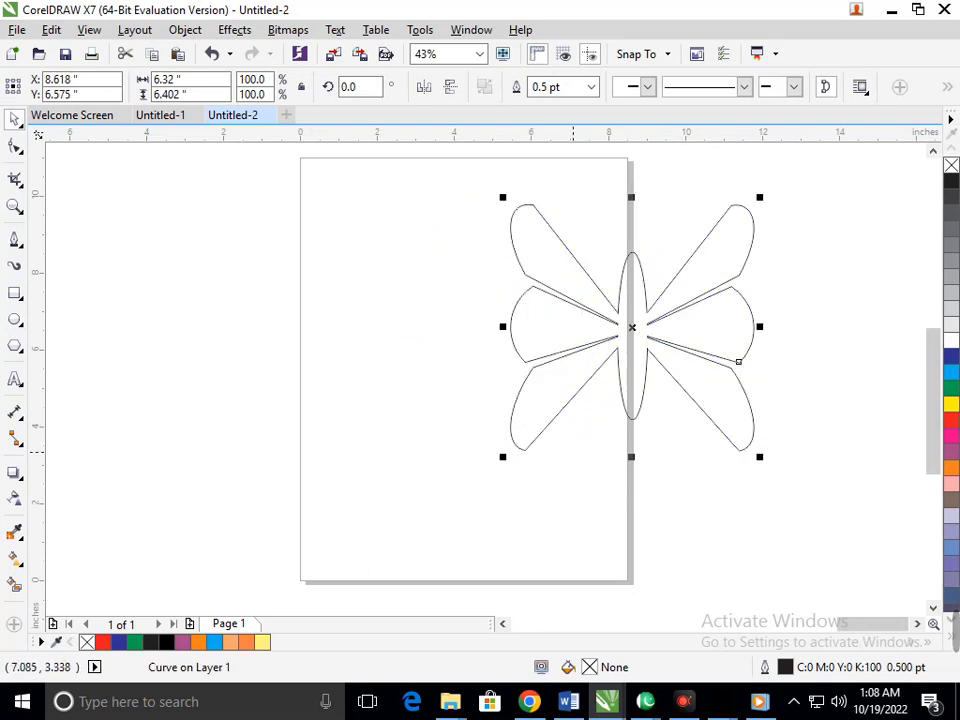
pyautogui.press('F4')
pyautogui.moveTo(216, 428); pyautogui.dragTo(597, 382)
pyautogui.click(824, 412)
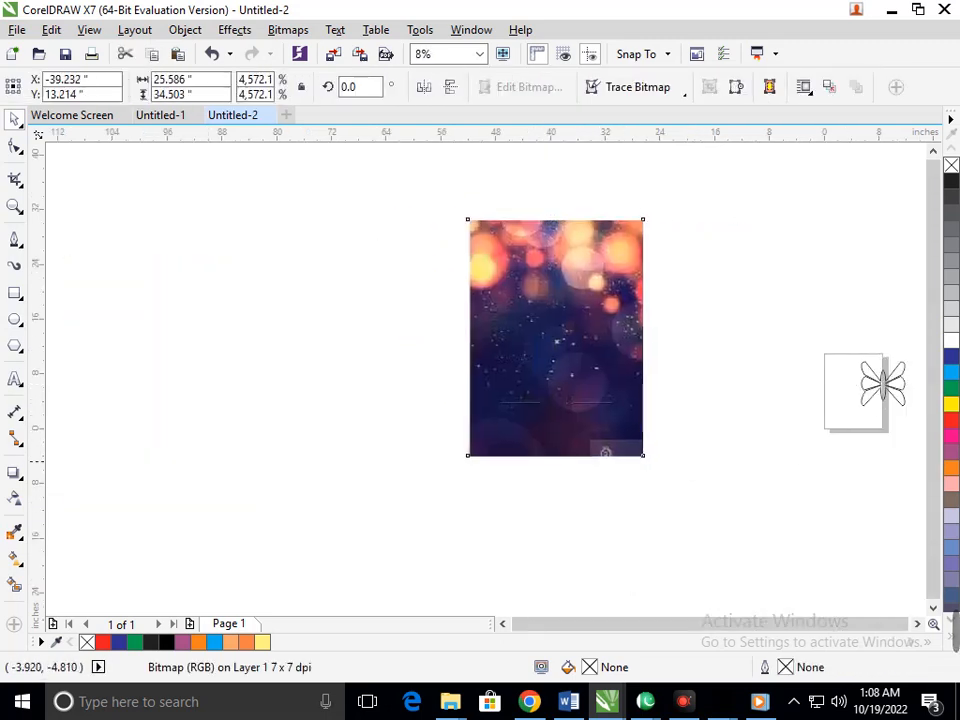
# Step: Place the butterfly over the bokeh image and enlarge it to about 15.6 × 15.8 in
pyautogui.click(797, 461)
pyautogui.moveTo(873, 393); pyautogui.dragTo(570, 323)
pyautogui.click(788, 366)
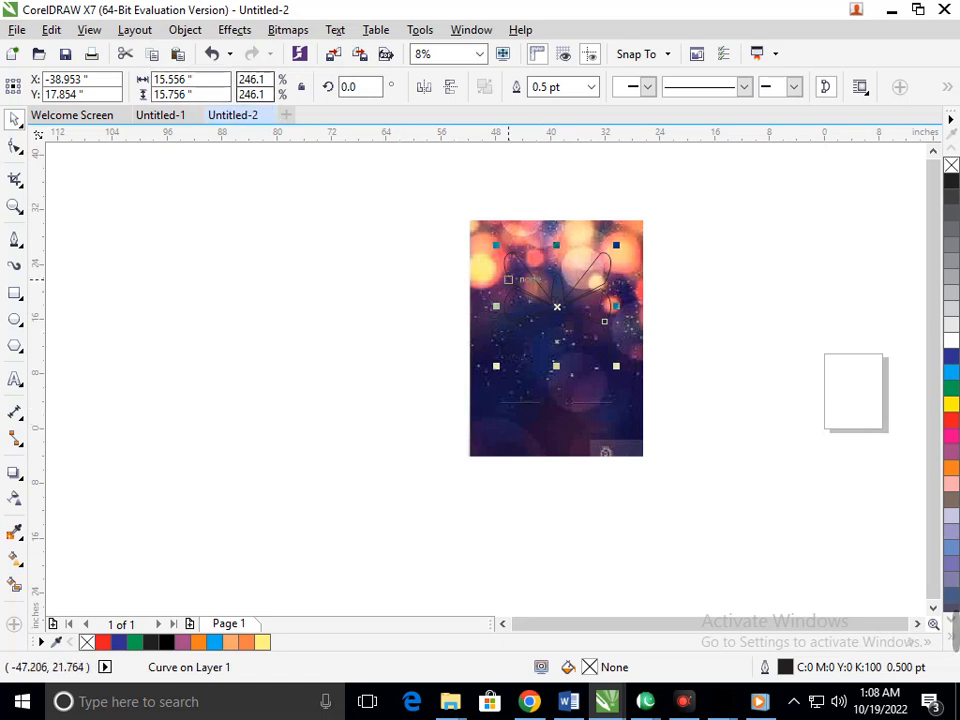
# Step: Move the enlarged butterfly off the bokeh image into the empty area to the image's left
pyautogui.rightClick(533, 285)
pyautogui.click(609, 198)
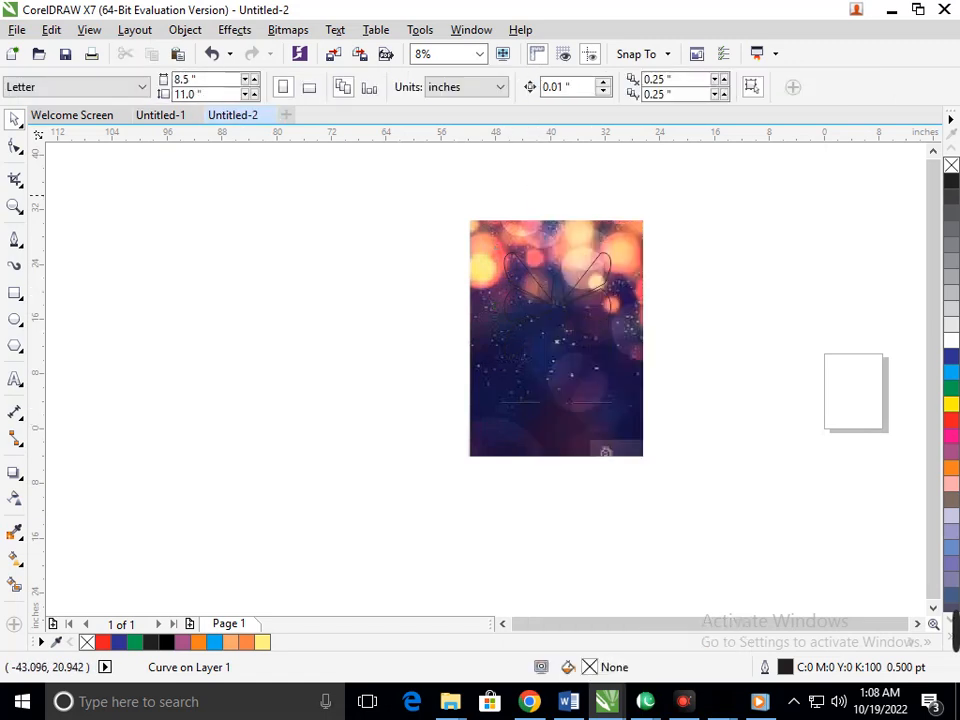
pyautogui.click(599, 271)
pyautogui.click(468, 382)
pyautogui.click(359, 352)
pyautogui.click(467, 383)
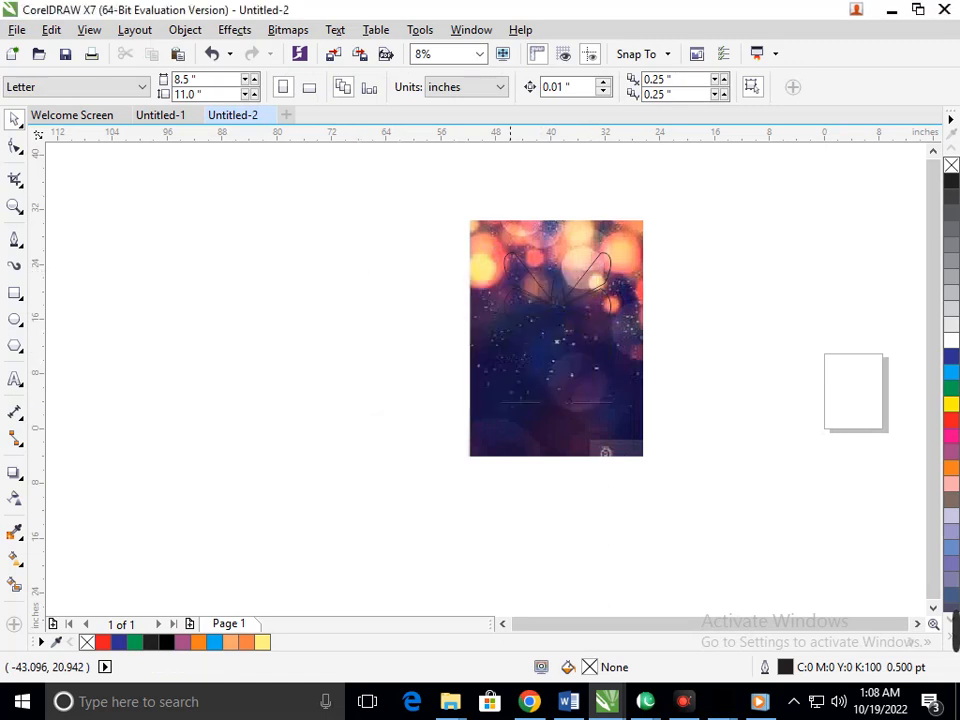
pyautogui.click(529, 285)
pyautogui.click(548, 385)
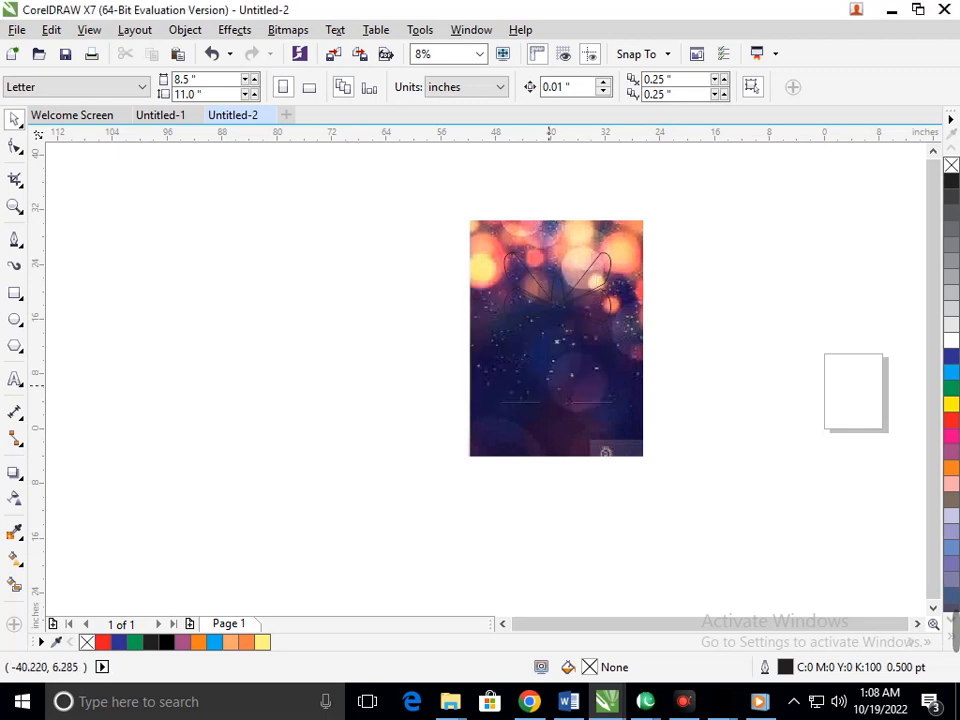
pyautogui.moveTo(532, 287); pyautogui.dragTo(277, 348)
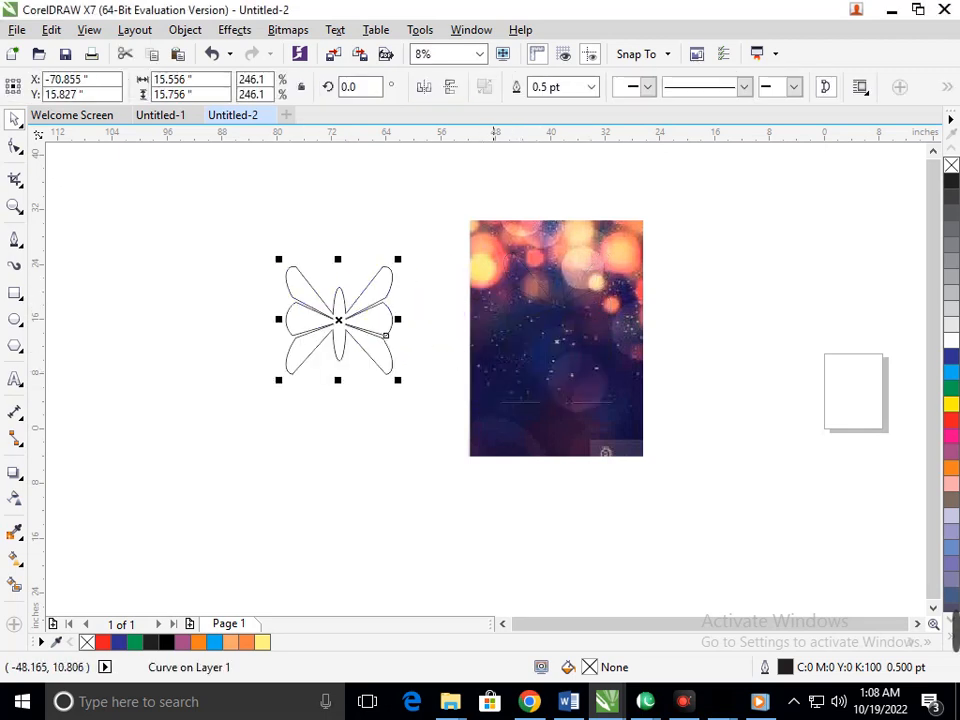
# Step: PowerClip the bokeh image inside the butterfly shape
pyautogui.click(553, 333)
pyautogui.rightClick(555, 338)
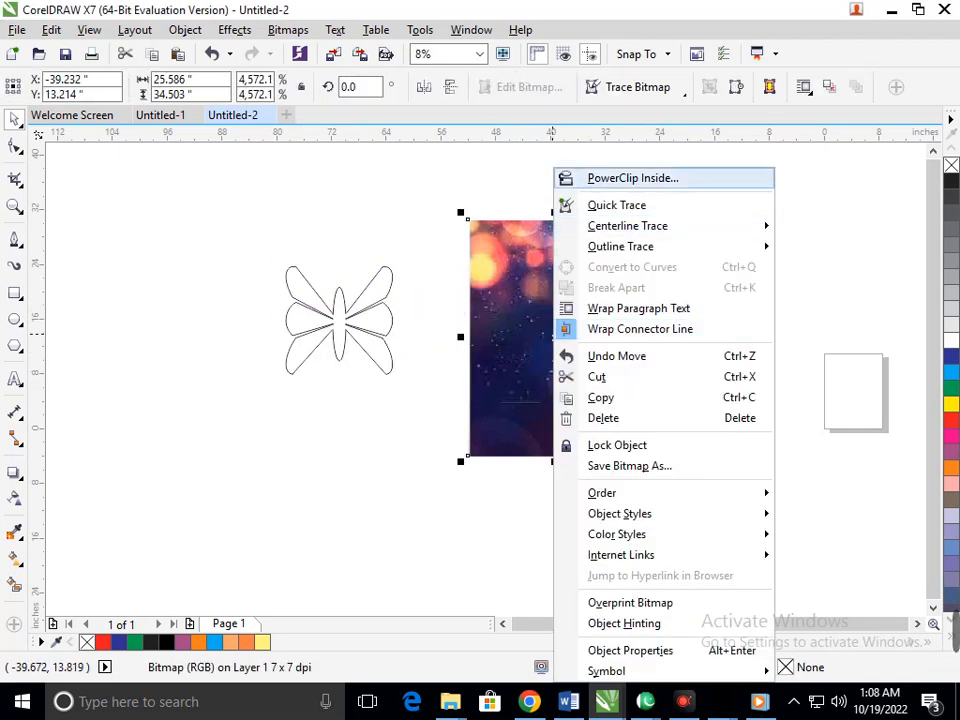
pyautogui.click(621, 178)
pyautogui.click(338, 318)
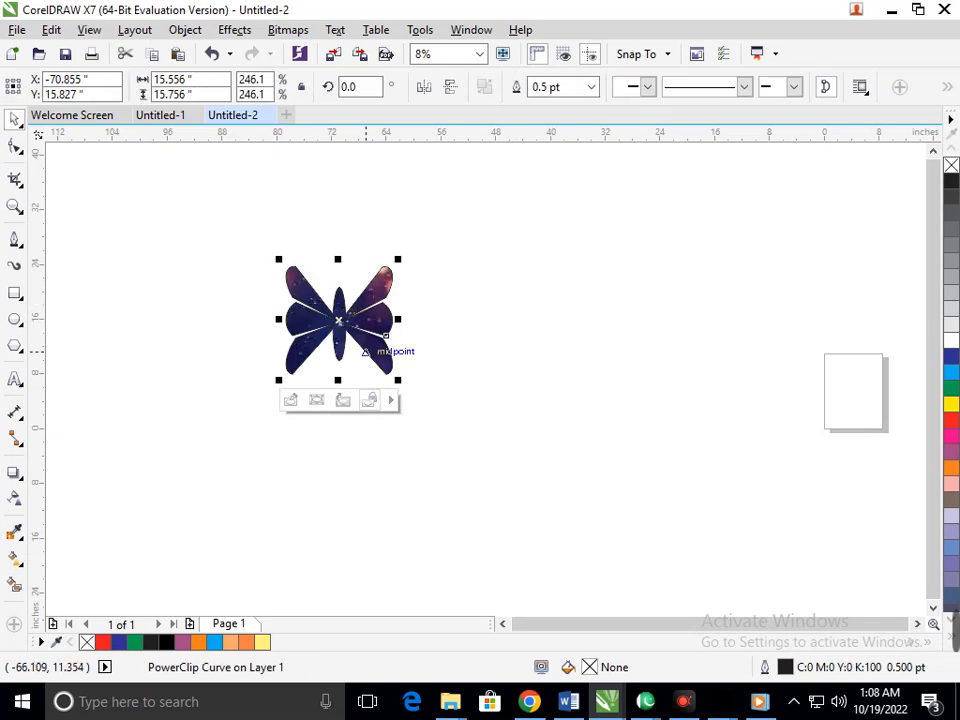
# Step: Shift the image-filled butterfly slightly down and to the right
pyautogui.moveTo(362, 352); pyautogui.dragTo(366, 370)
pyautogui.doubleClick(374, 307)
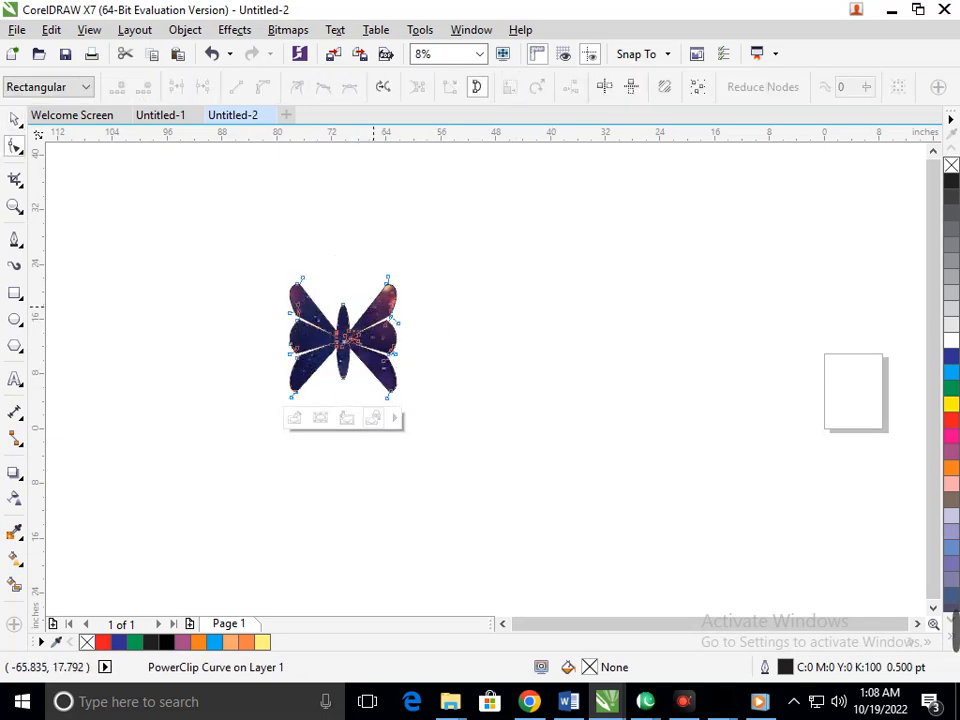
pyautogui.click(14, 119)
pyautogui.doubleClick(304, 306)
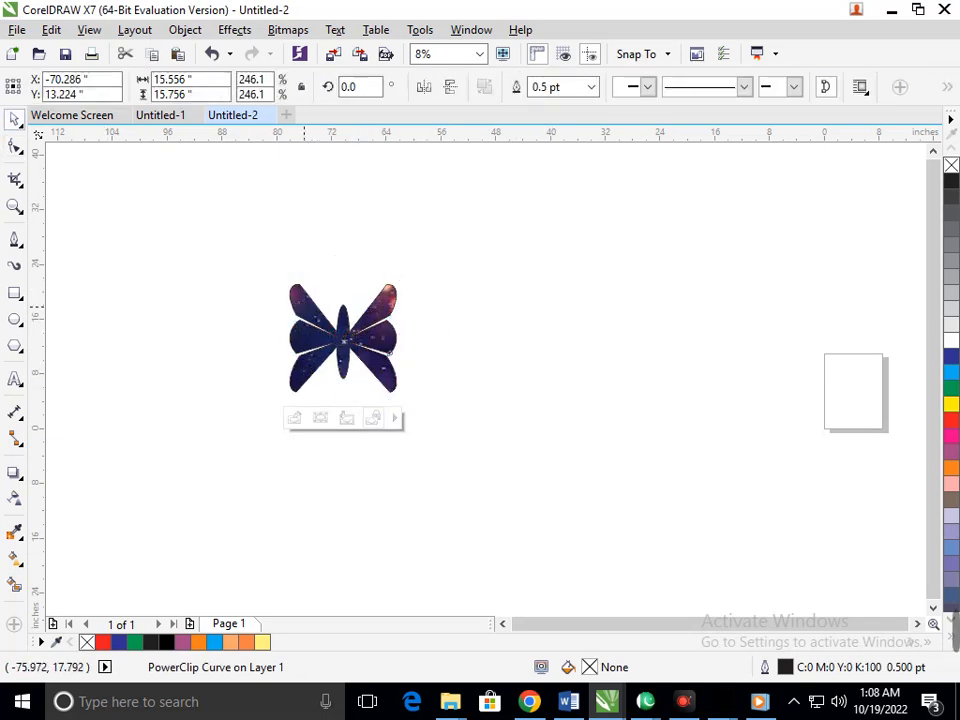
pyautogui.click(14, 119)
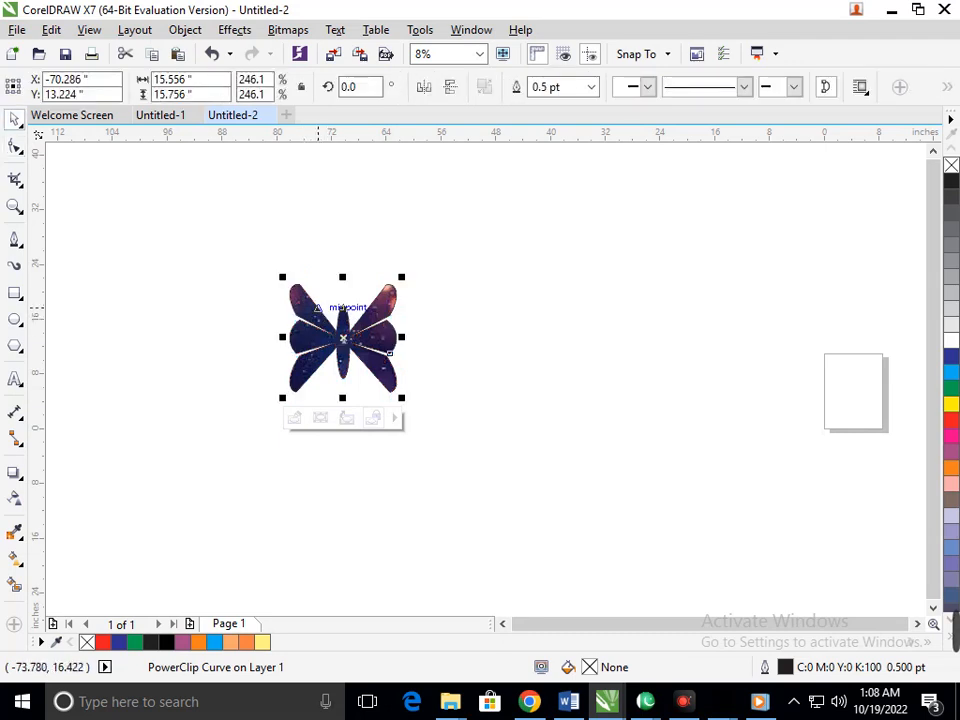
# Step: Open the butterfly's PowerClip for editing and try moving the bokeh image slightly lower behind the outline
pyautogui.rightClick(318, 315)
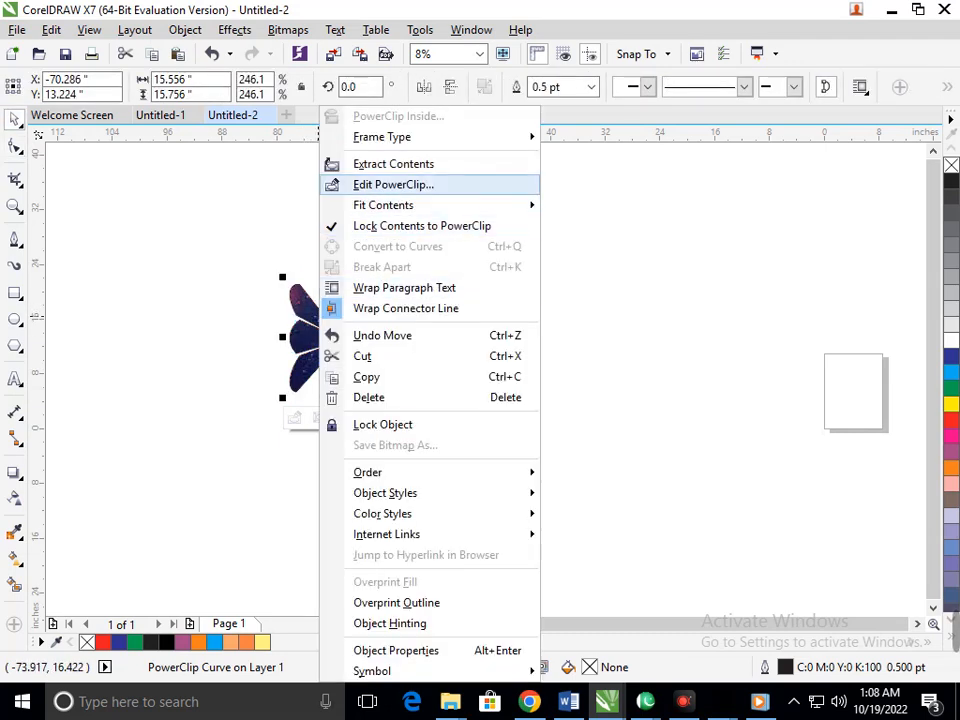
pyautogui.click(393, 184)
pyautogui.moveTo(387, 417)
pyautogui.mouseDown()
pyautogui.moveTo(376, 450)
pyautogui.moveTo(390, 438)
pyautogui.mouseUp()
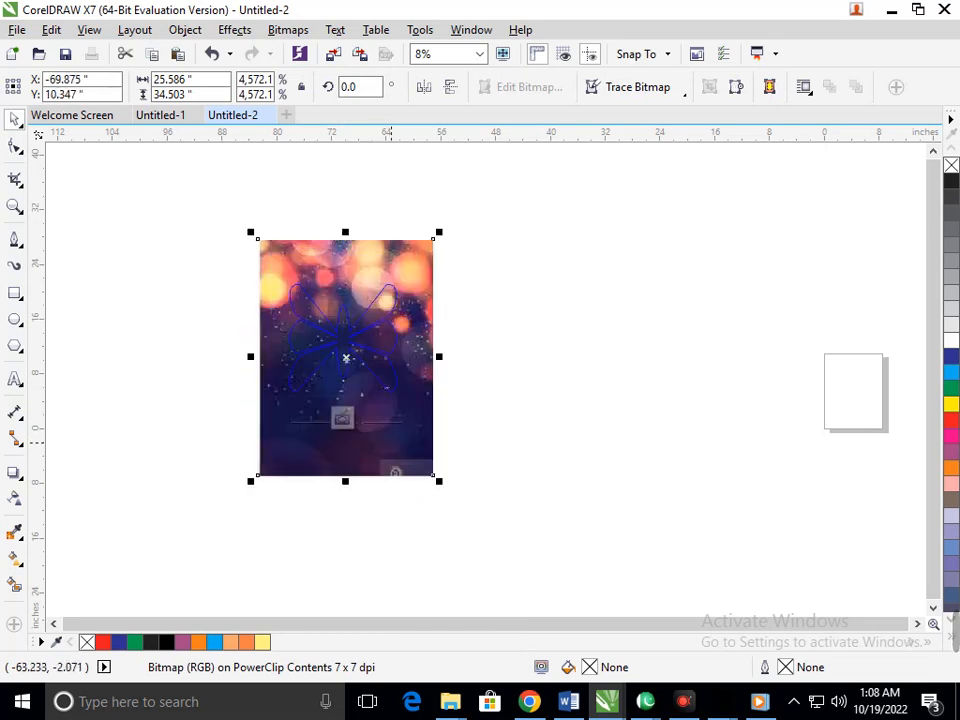
pyautogui.click(515, 401)
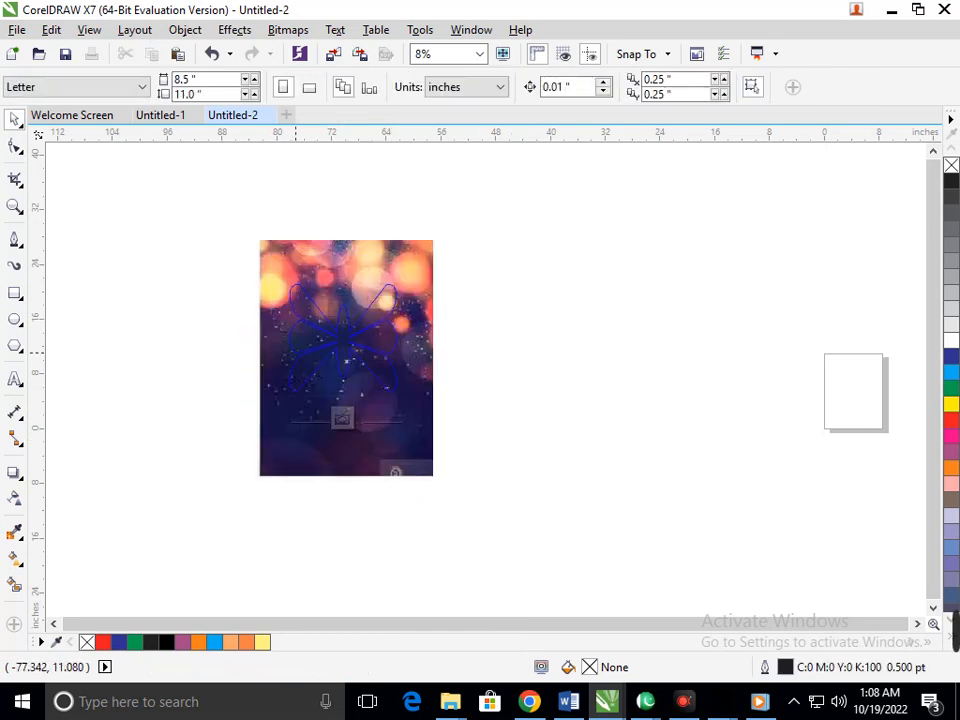
pyautogui.click(277, 311)
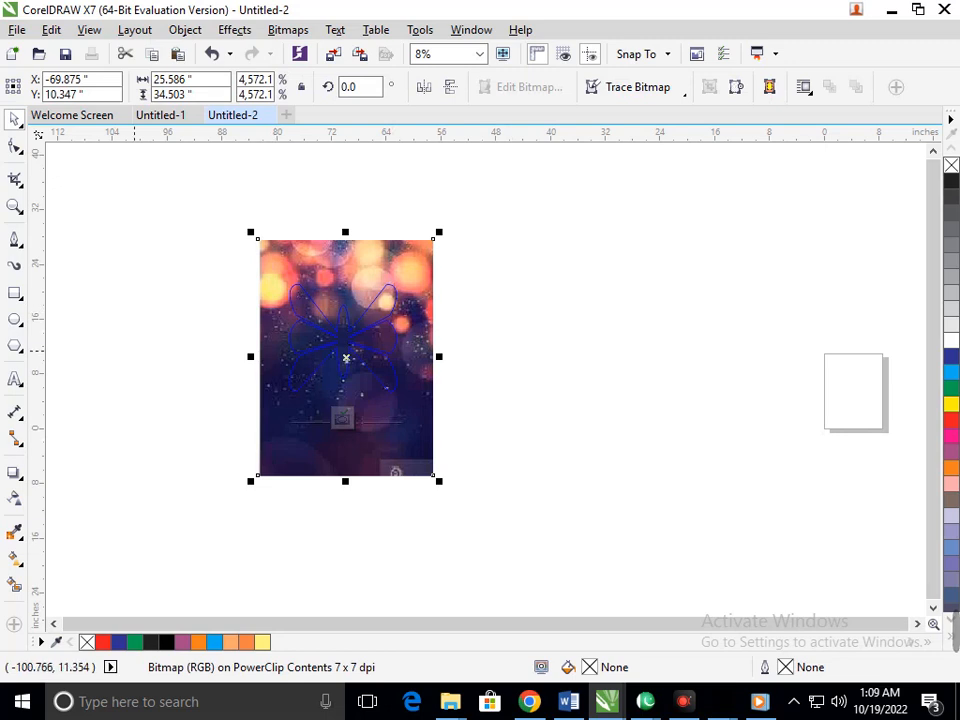
pyautogui.click(76, 217)
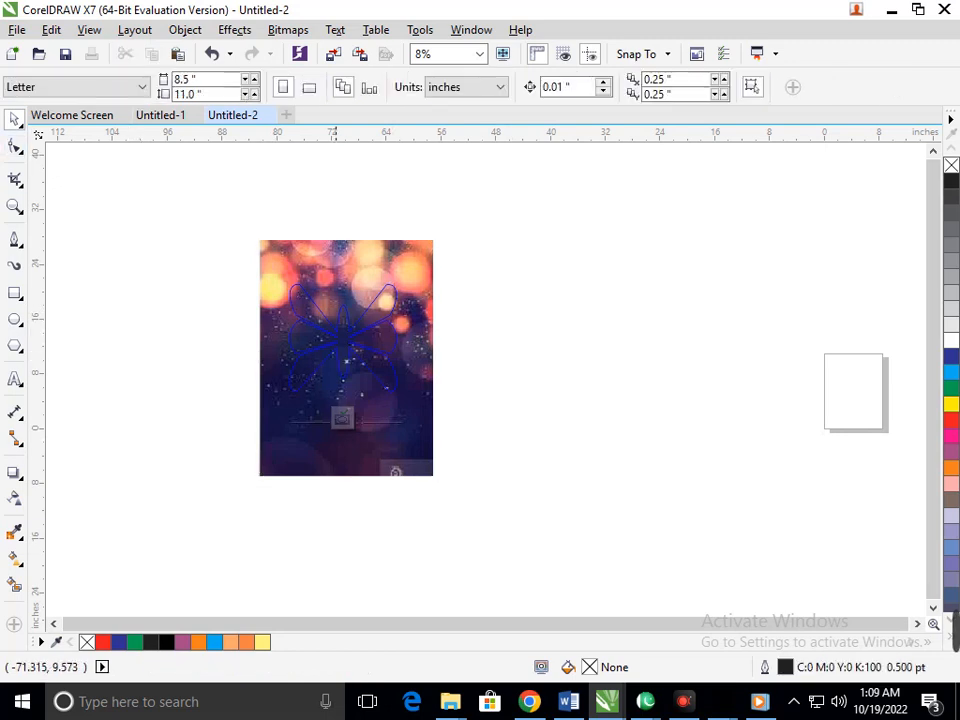
# Step: Try copying the bokeh image and moving it out of the butterfly frame, well to the frame's right
pyautogui.rightClick(269, 328)
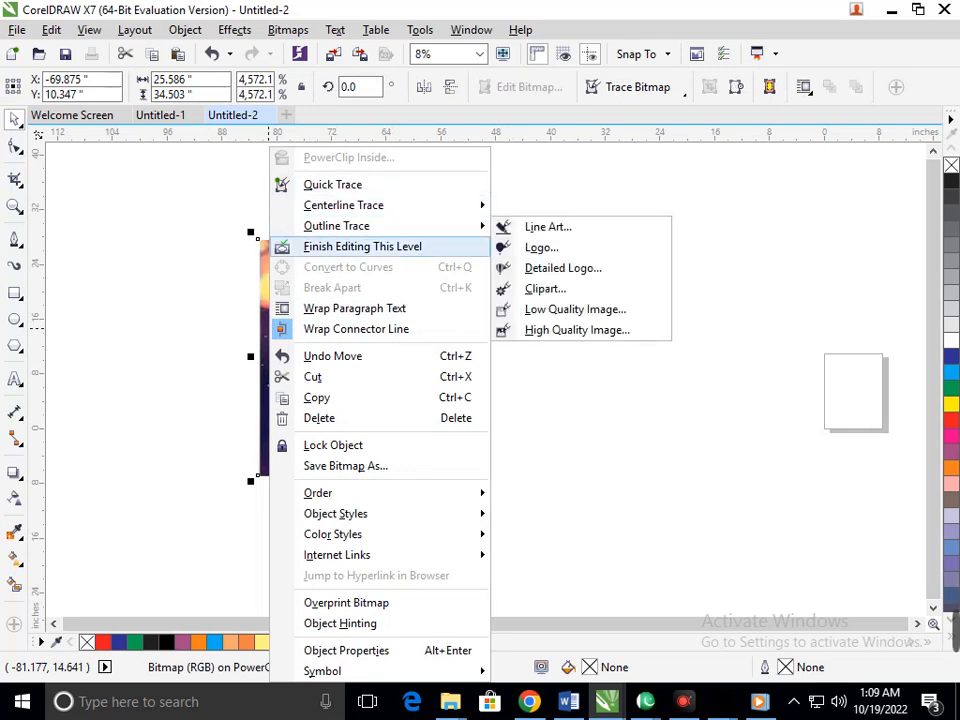
pyautogui.click(316, 397)
pyautogui.moveTo(396, 385); pyautogui.dragTo(703, 420)
pyautogui.rightClick(676, 351)
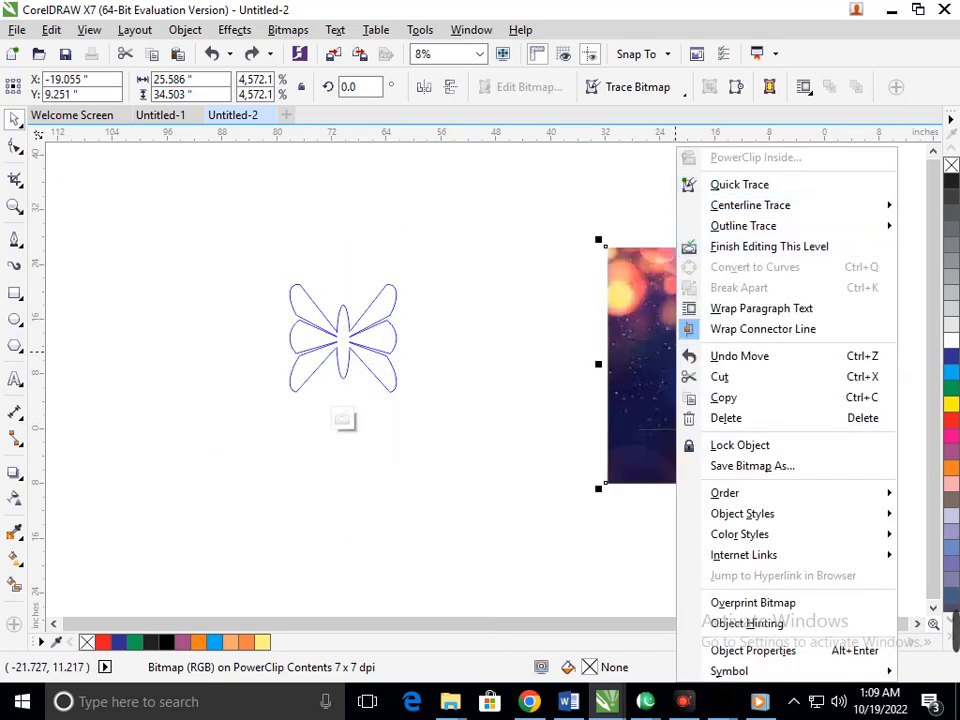
pyautogui.click(572, 351)
pyautogui.rightClick(689, 359)
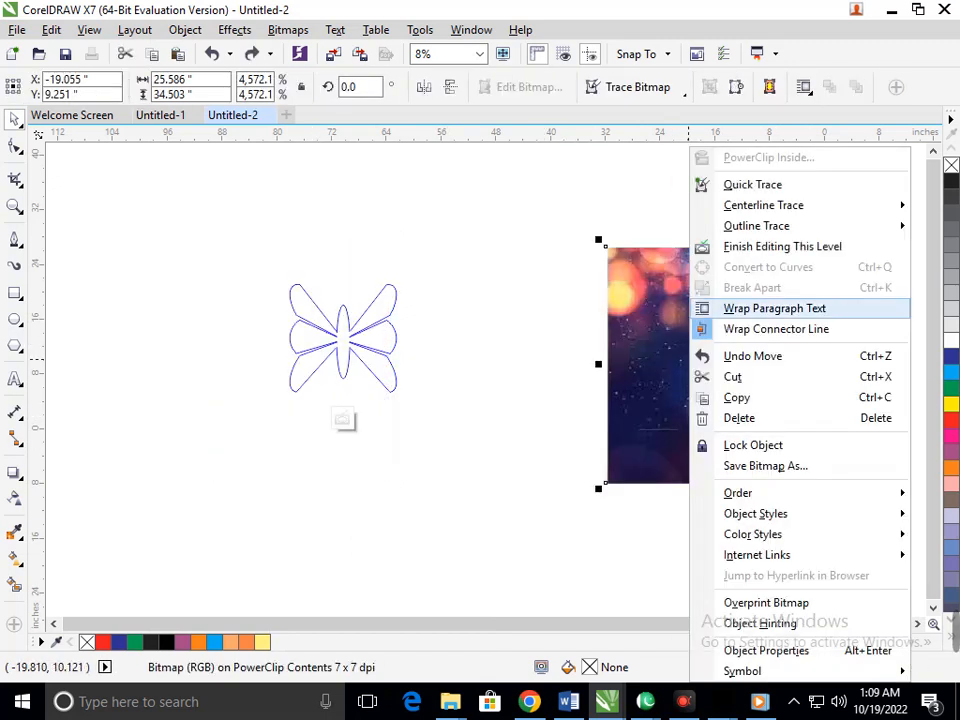
pyautogui.click(508, 378)
# Step: Undo the edits made to the bokeh image inside the butterfly's PowerClip
pyautogui.hotkey('ctrl', 'z')
pyautogui.hotkey('ctrl', 'z')
pyautogui.hotkey('ctrl', 'z')
pyautogui.hotkey('ctrl', 'z')
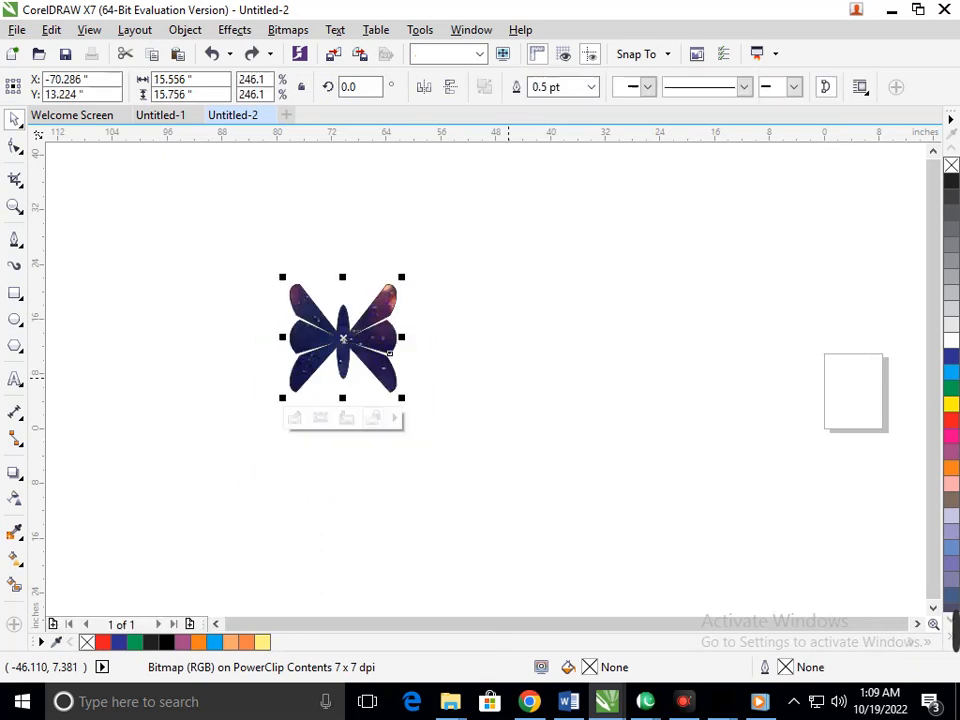
pyautogui.click(494, 429)
pyautogui.click(392, 370)
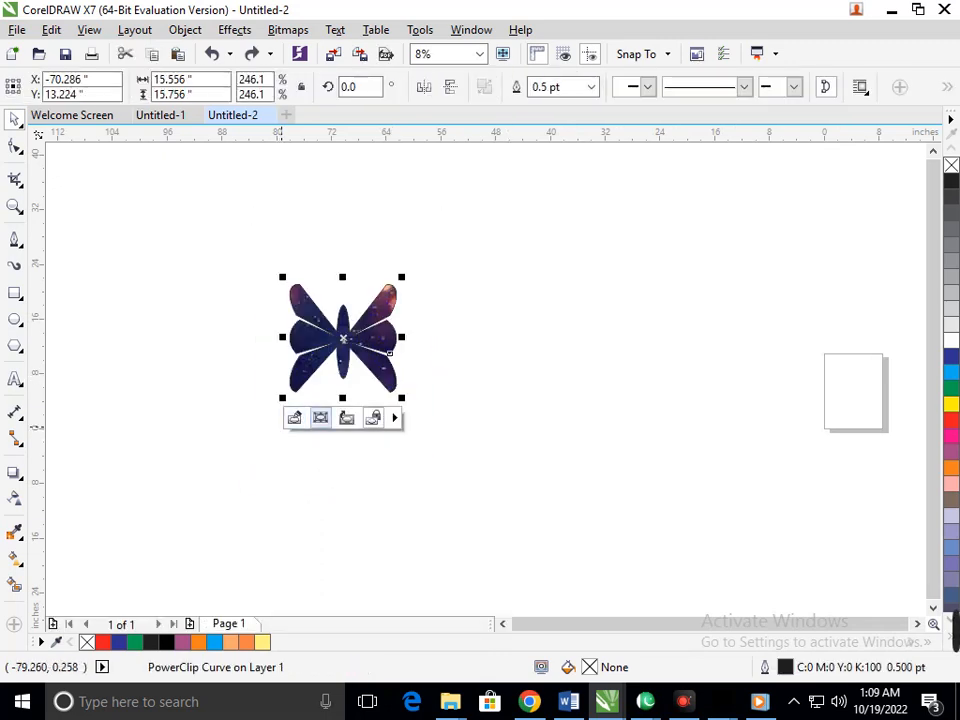
pyautogui.click(320, 417)
pyautogui.click(285, 432)
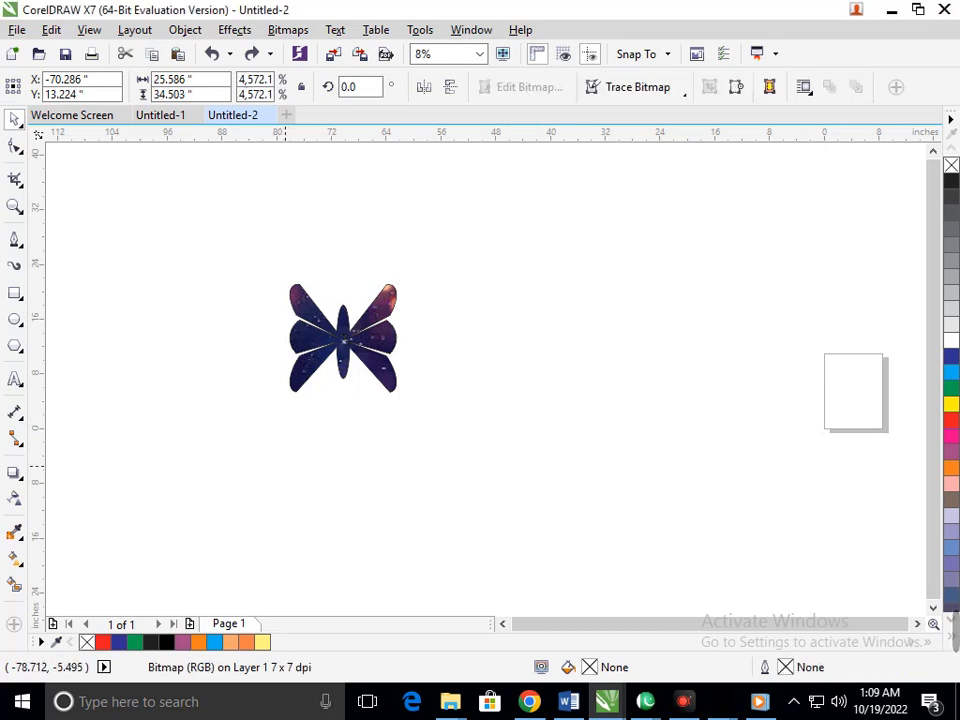
# Step: Edit the butterfly's PowerClip, lower the bokeh image to about X -70.7, Y 8.16 in, and finish editing this level
pyautogui.click(303, 380)
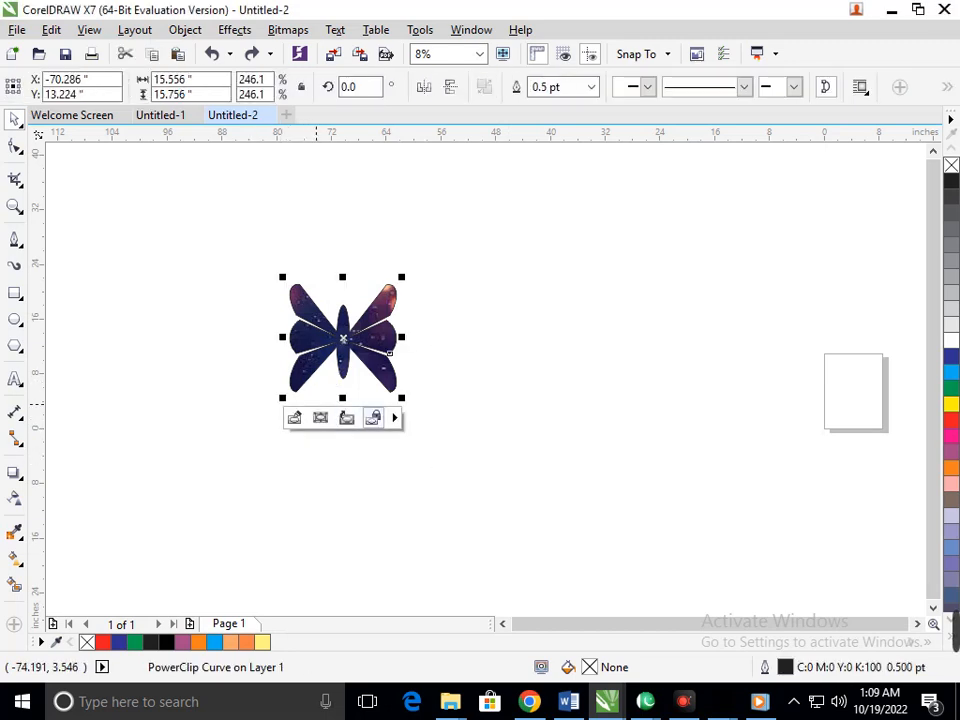
pyautogui.click(295, 418)
pyautogui.moveTo(317, 411); pyautogui.dragTo(315, 446)
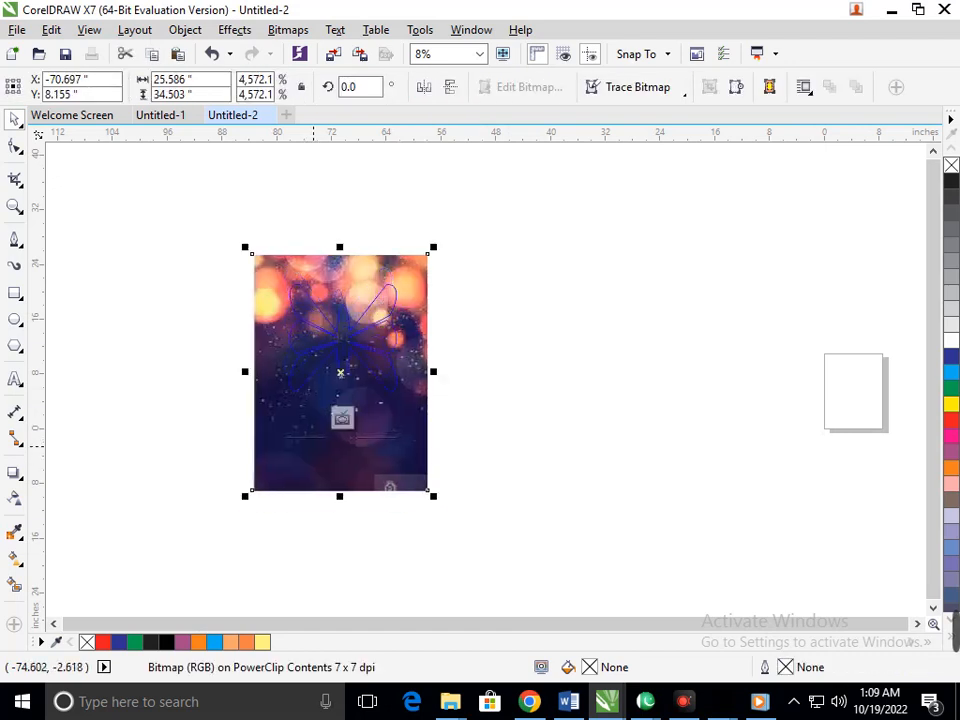
pyautogui.click(505, 421)
pyautogui.click(405, 432)
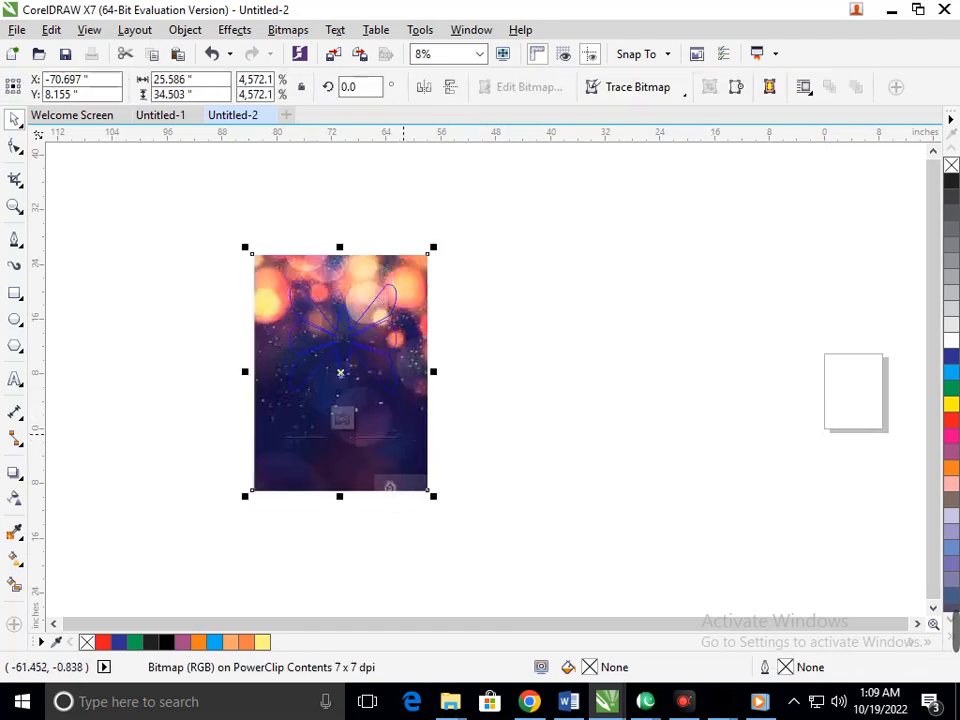
pyautogui.rightClick(405, 432)
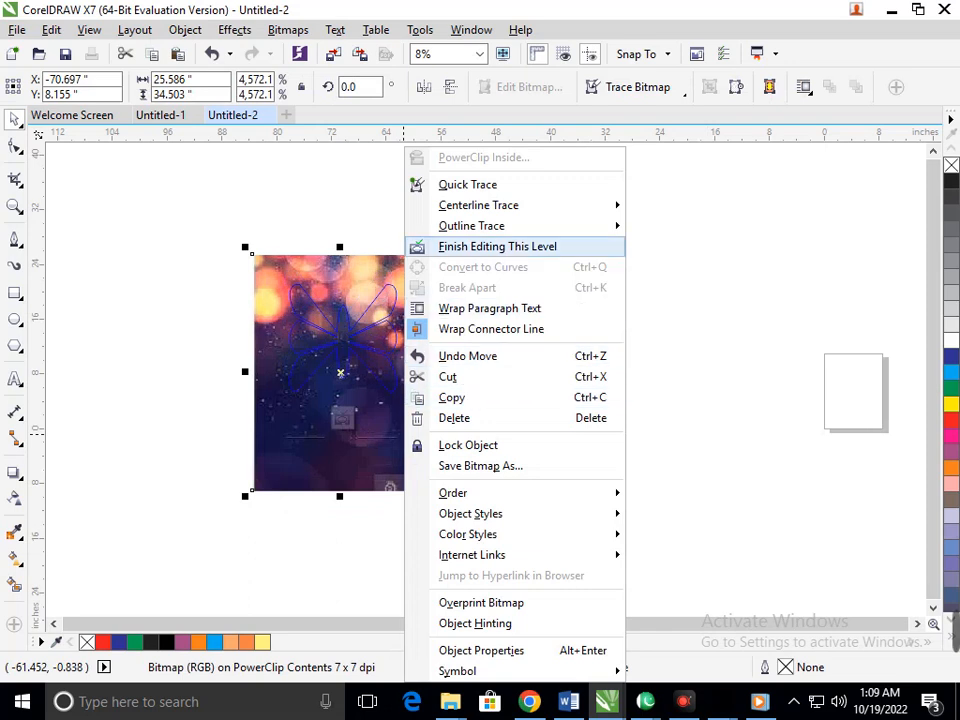
pyautogui.click(490, 246)
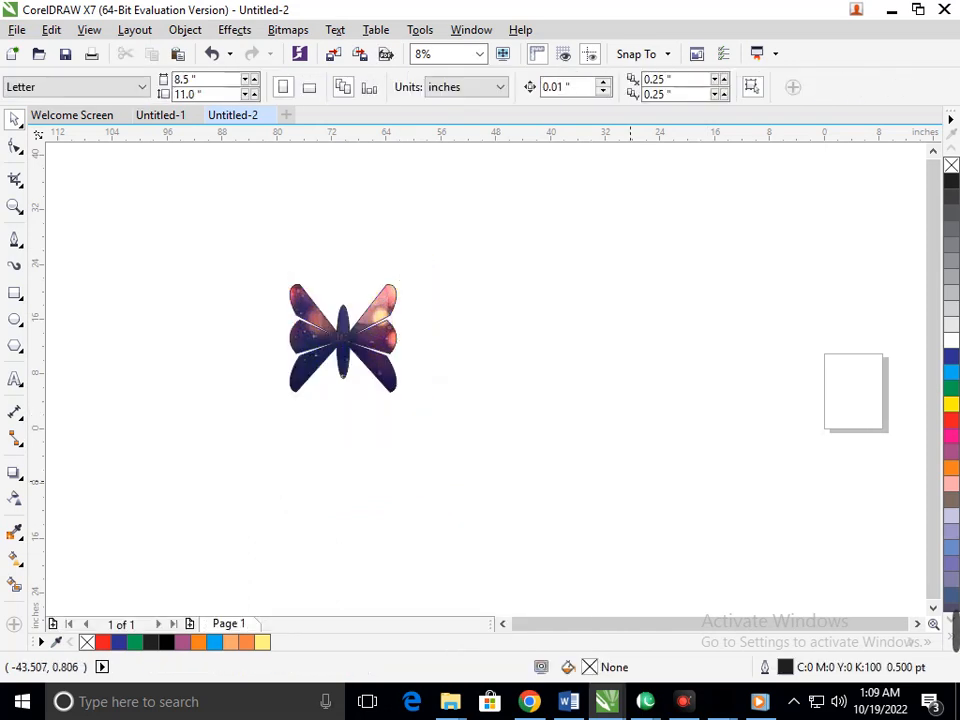
# Step: Move the image-filled butterfly over the page so it overlaps the page's left edge
pyautogui.moveTo(214, 236); pyautogui.dragTo(441, 458)
pyautogui.moveTo(378, 377); pyautogui.dragTo(870, 423)
pyautogui.click(745, 549)
# Step: Scale the butterfly down to about 3.61 × 3.66 in and fit it within the page
pyautogui.press('F2')
pyautogui.moveTo(716, 298); pyautogui.dragTo(905, 476)
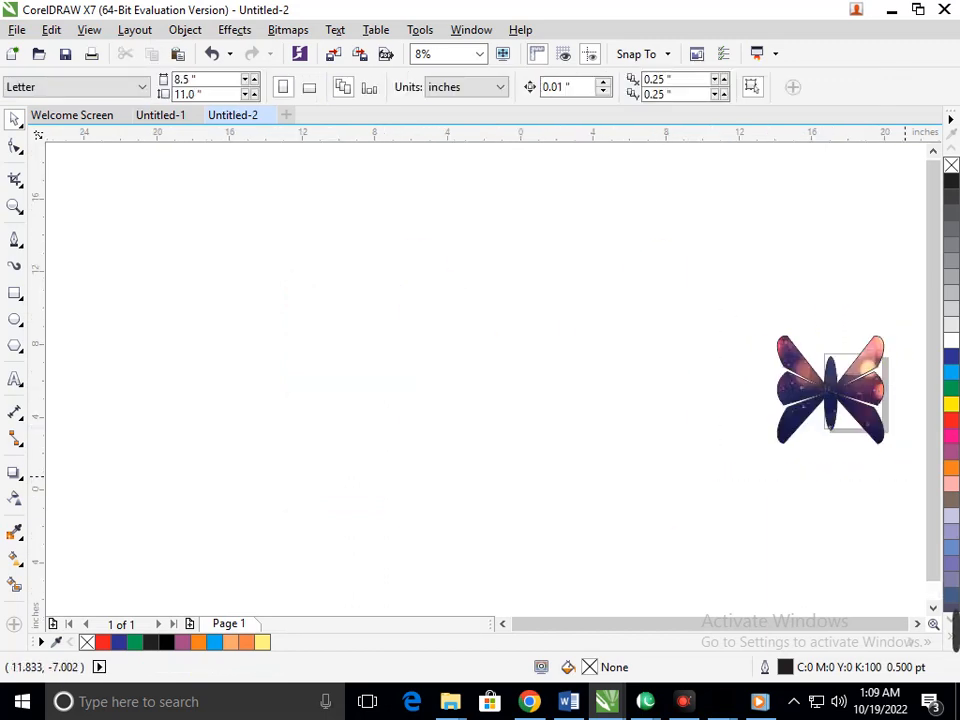
pyautogui.moveTo(457, 390); pyautogui.dragTo(505, 376)
pyautogui.moveTo(436, 521); pyautogui.dragTo(546, 426)
pyautogui.click(675, 433)
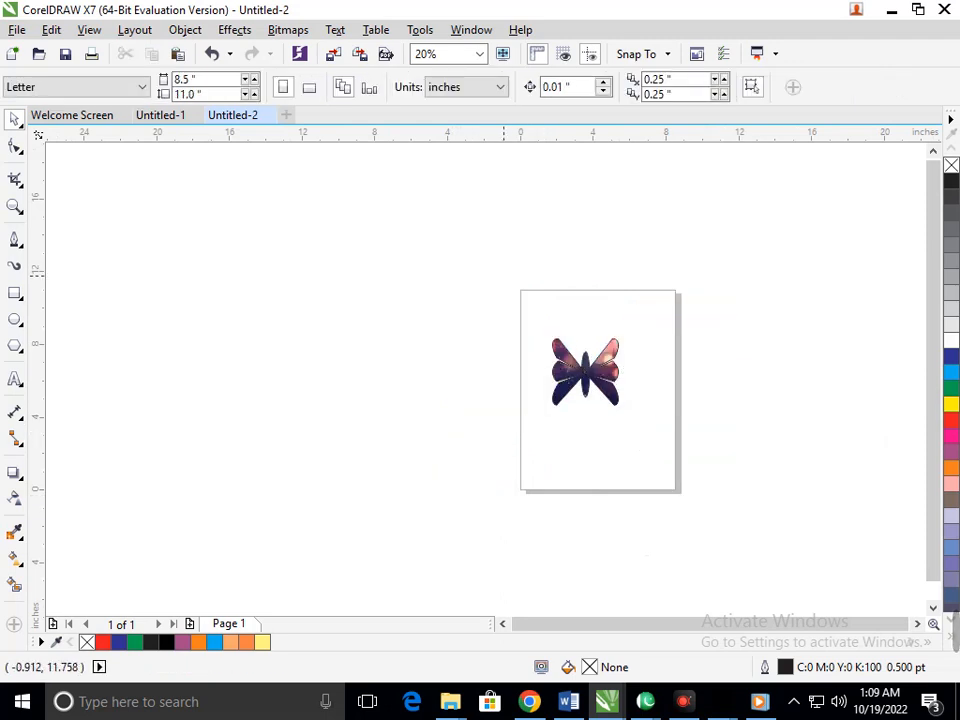
# Step: Move the butterfly towards the middle of the page, to about X 4.65, Y 5.97 in
pyautogui.moveTo(505, 273); pyautogui.dragTo(590, 430)
pyautogui.scroll(2, 715, 410)
pyautogui.moveTo(302, 228); pyautogui.dragTo(620, 450)
pyautogui.moveTo(480, 375); pyautogui.dragTo(524, 388)
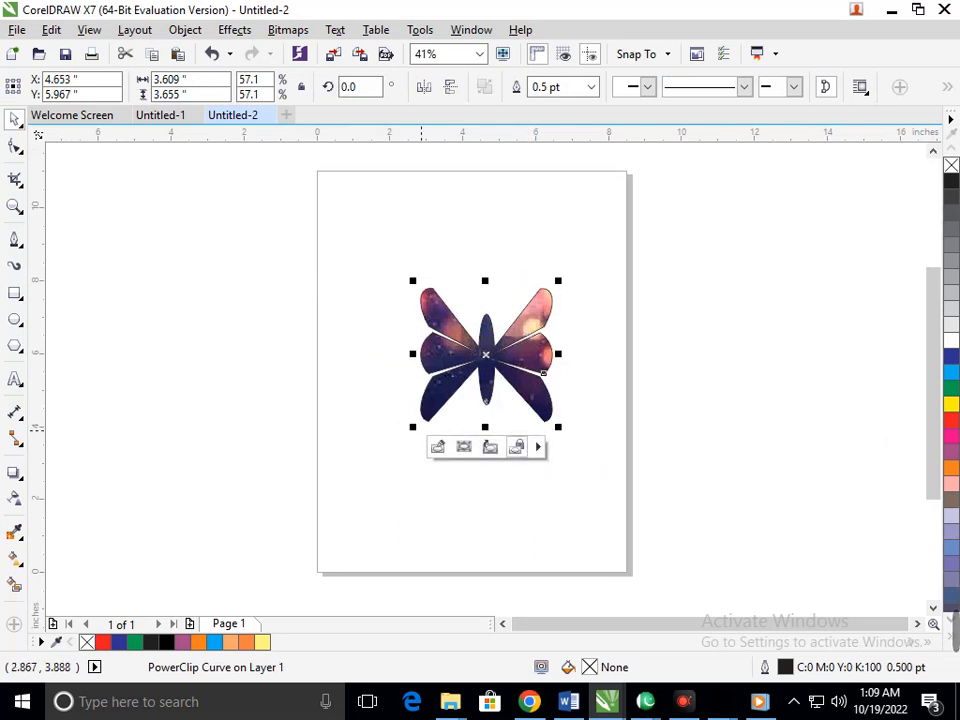
# Step: Enlarge the butterfly to about 4.32 × 4.38 in and place it at about X 4.0, Y 5.99 in
pyautogui.moveTo(412, 427); pyautogui.dragTo(375, 462)
pyautogui.moveTo(489, 374); pyautogui.dragTo(465, 373)
pyautogui.moveTo(370, 448); pyautogui.dragTo(383, 434)
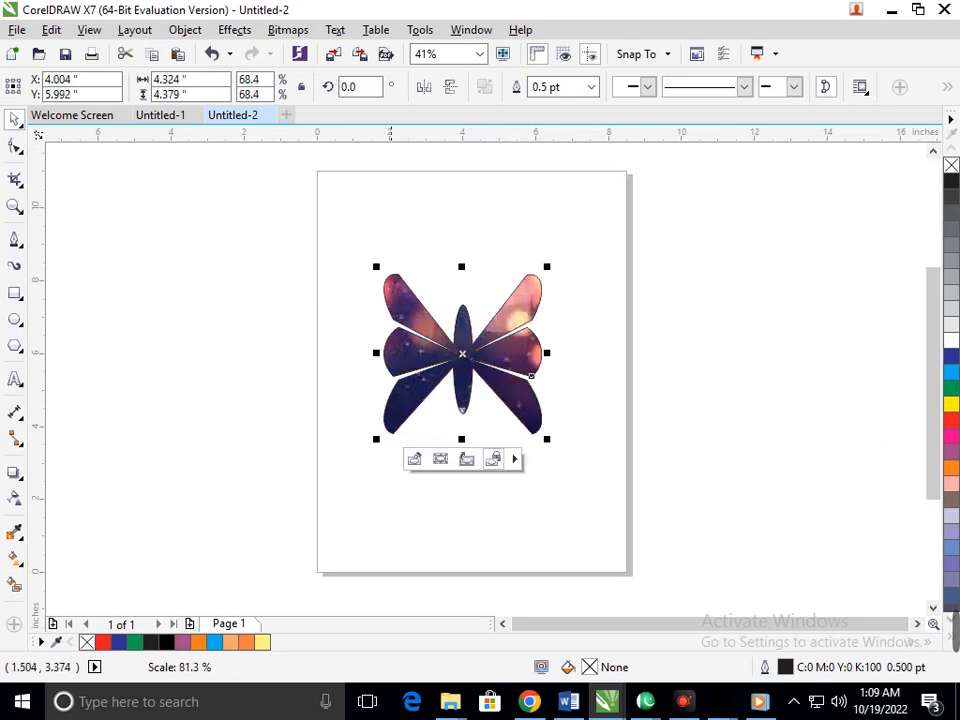
pyautogui.click(450, 501)
# Step: Enlarge the butterfly further until its wings span most of the page's width, roughly centred on the page
pyautogui.moveTo(300, 155); pyautogui.dragTo(653, 588)
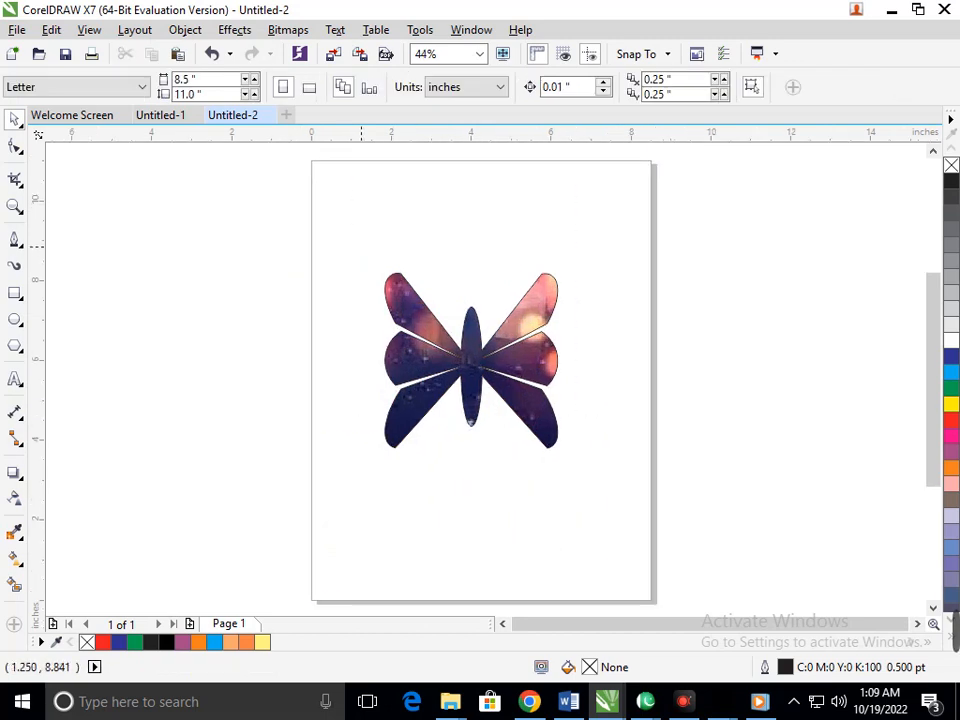
pyautogui.click(546, 384)
pyautogui.moveTo(564, 456); pyautogui.dragTo(586, 441)
pyautogui.click(682, 469)
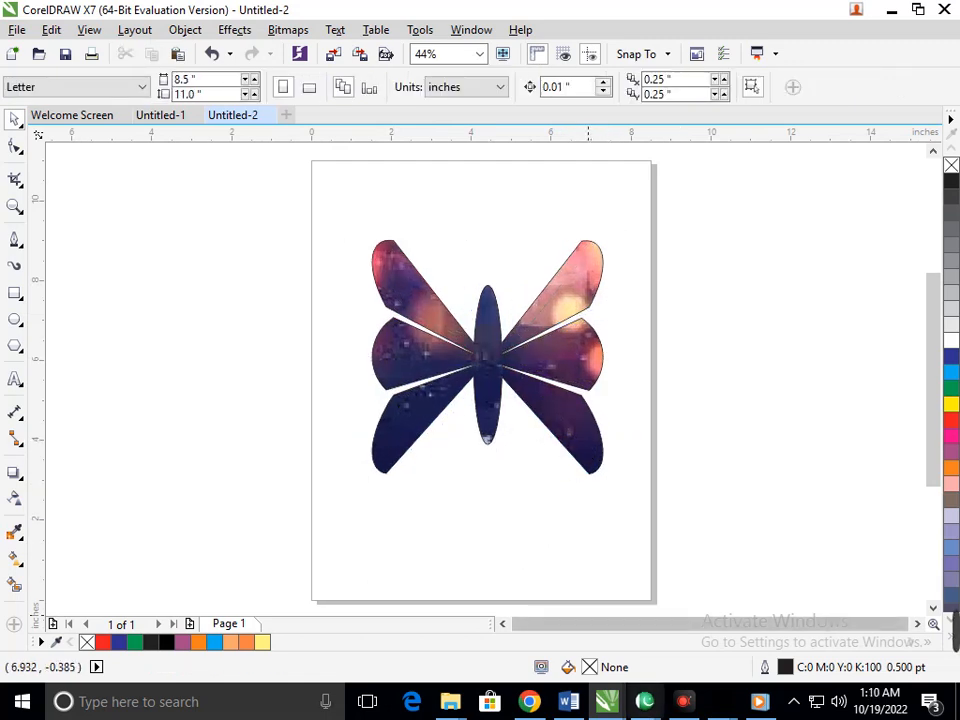